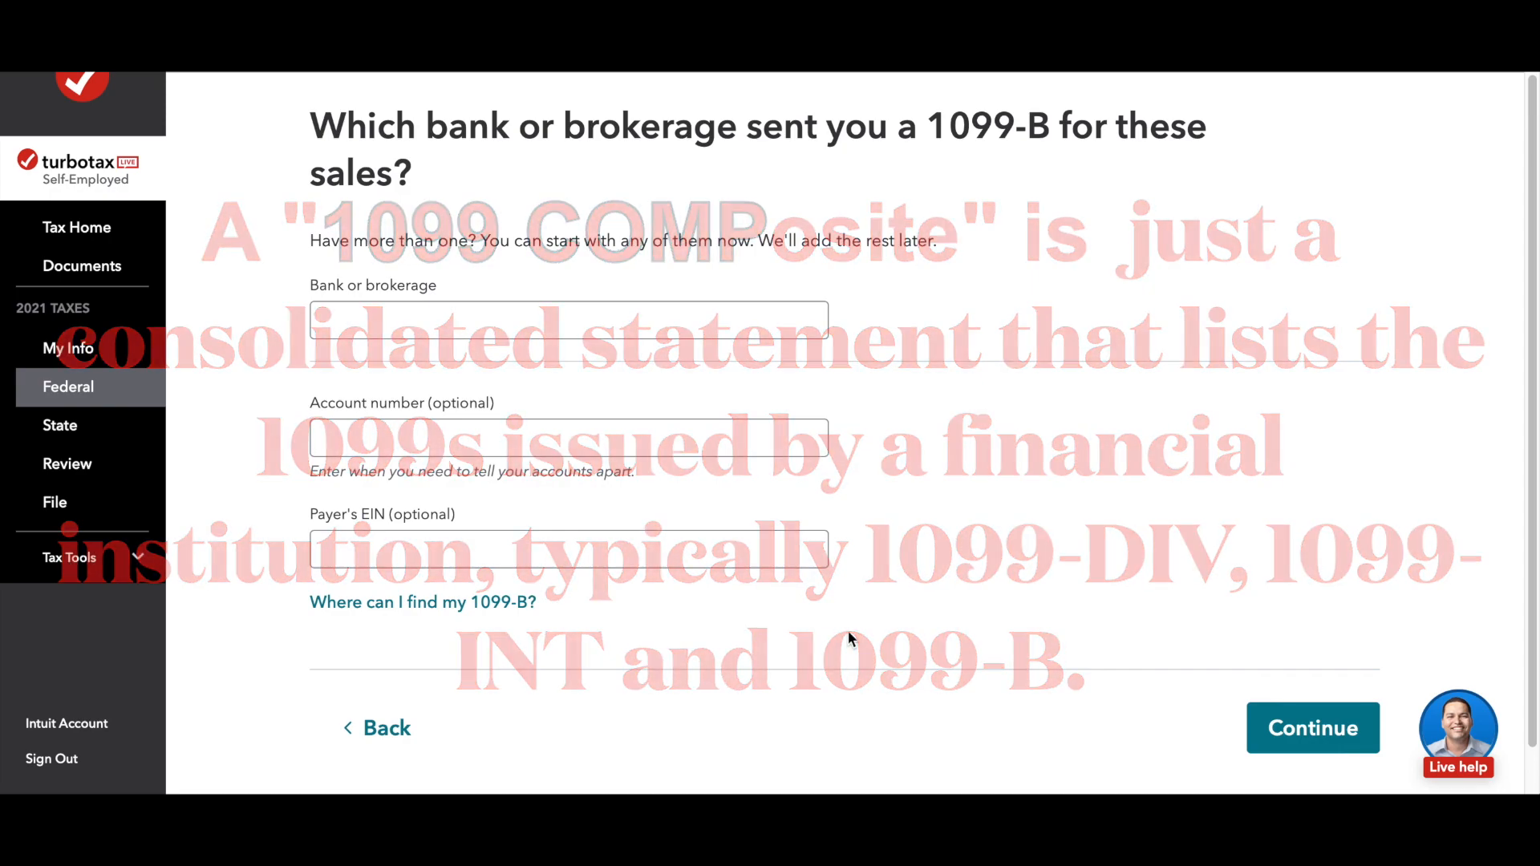
Step: Choose Chase Bank as the institution for the tax import, but opt to enter the form a different way
left_click(430, 322)
type("ban")
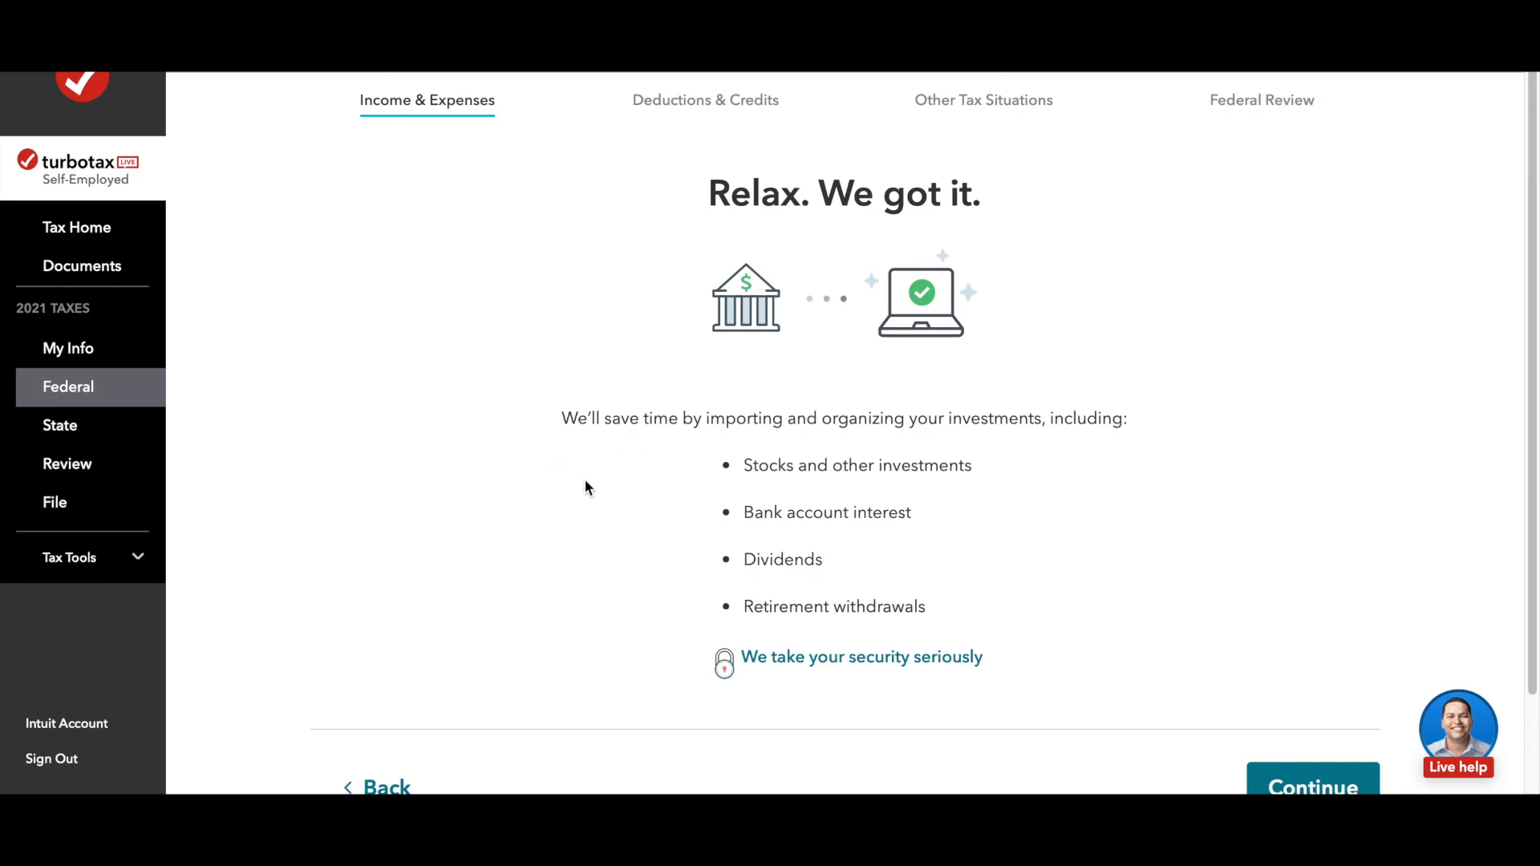
left_click(1322, 780)
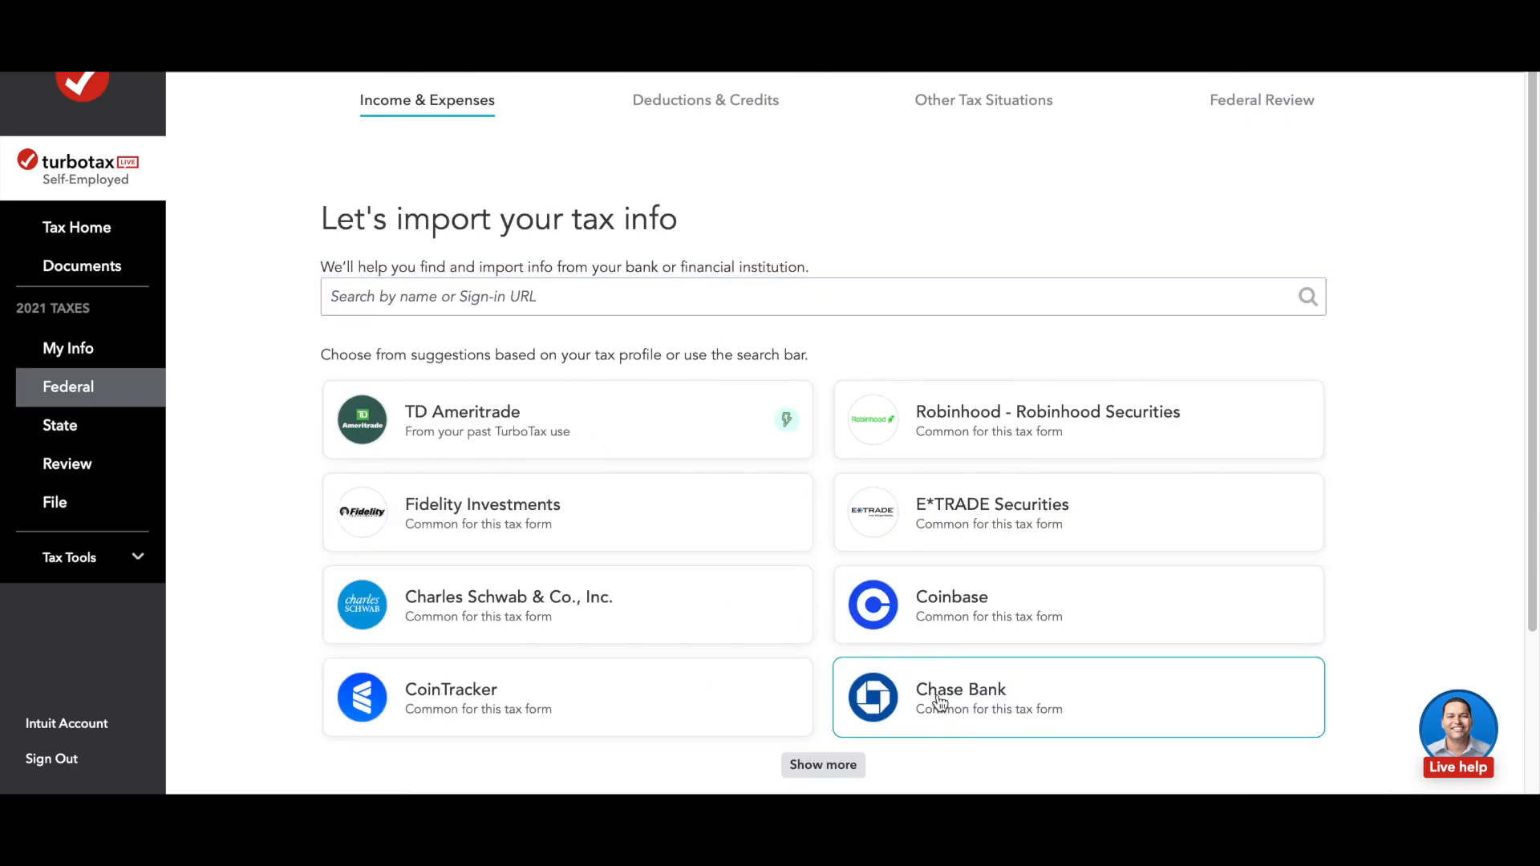
left_click(940, 703)
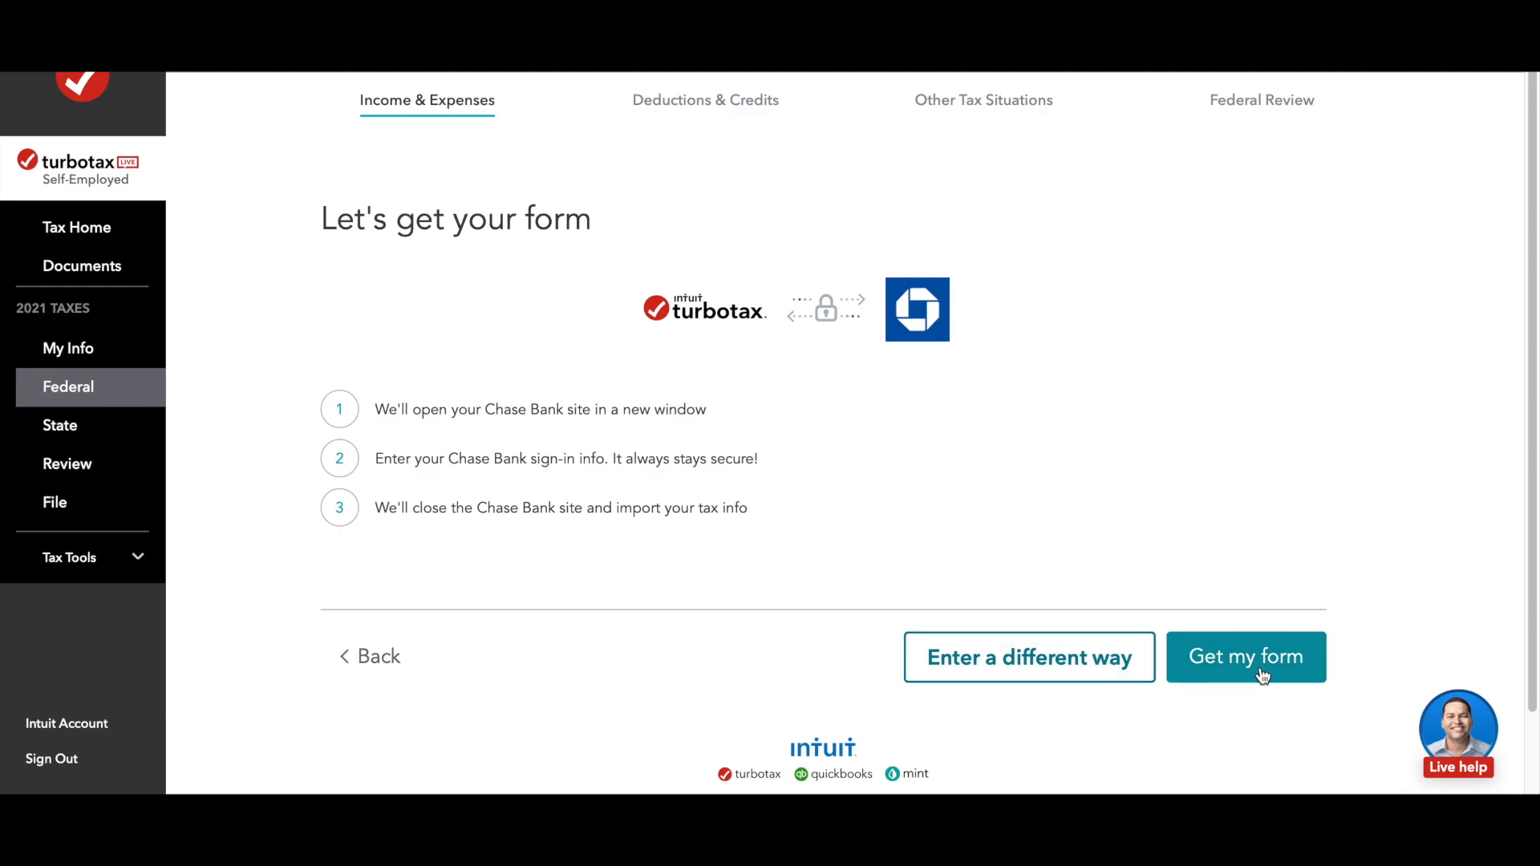
left_click(987, 670)
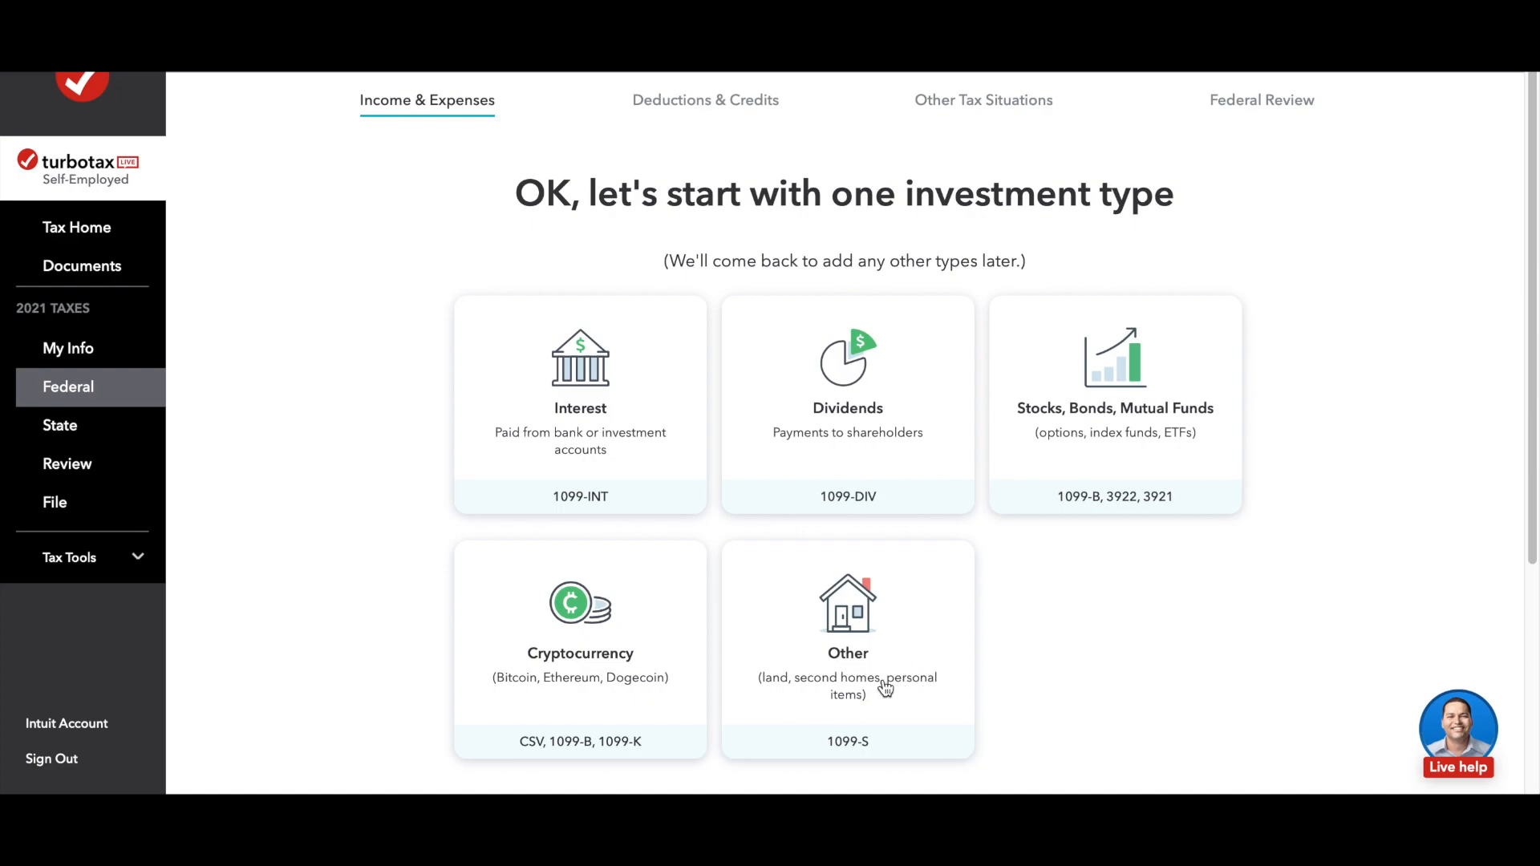
Step: Select Stocks, Bonds, Mutual Funds as the investment type and proceed to the 1099-B entry
left_click(1083, 423)
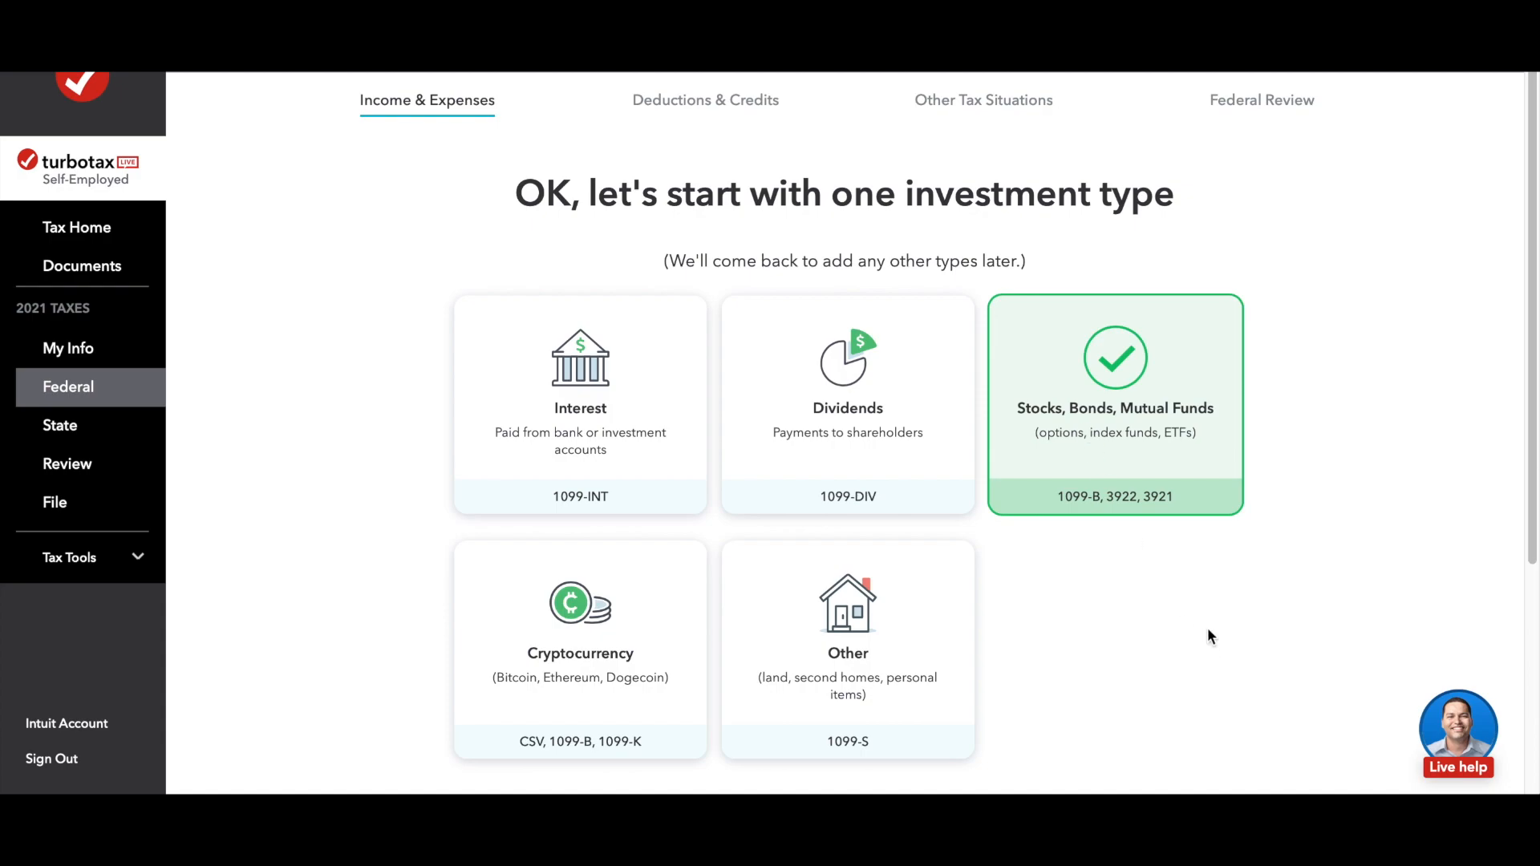
scroll(1278, 616, "down", 4)
left_click(1288, 726)
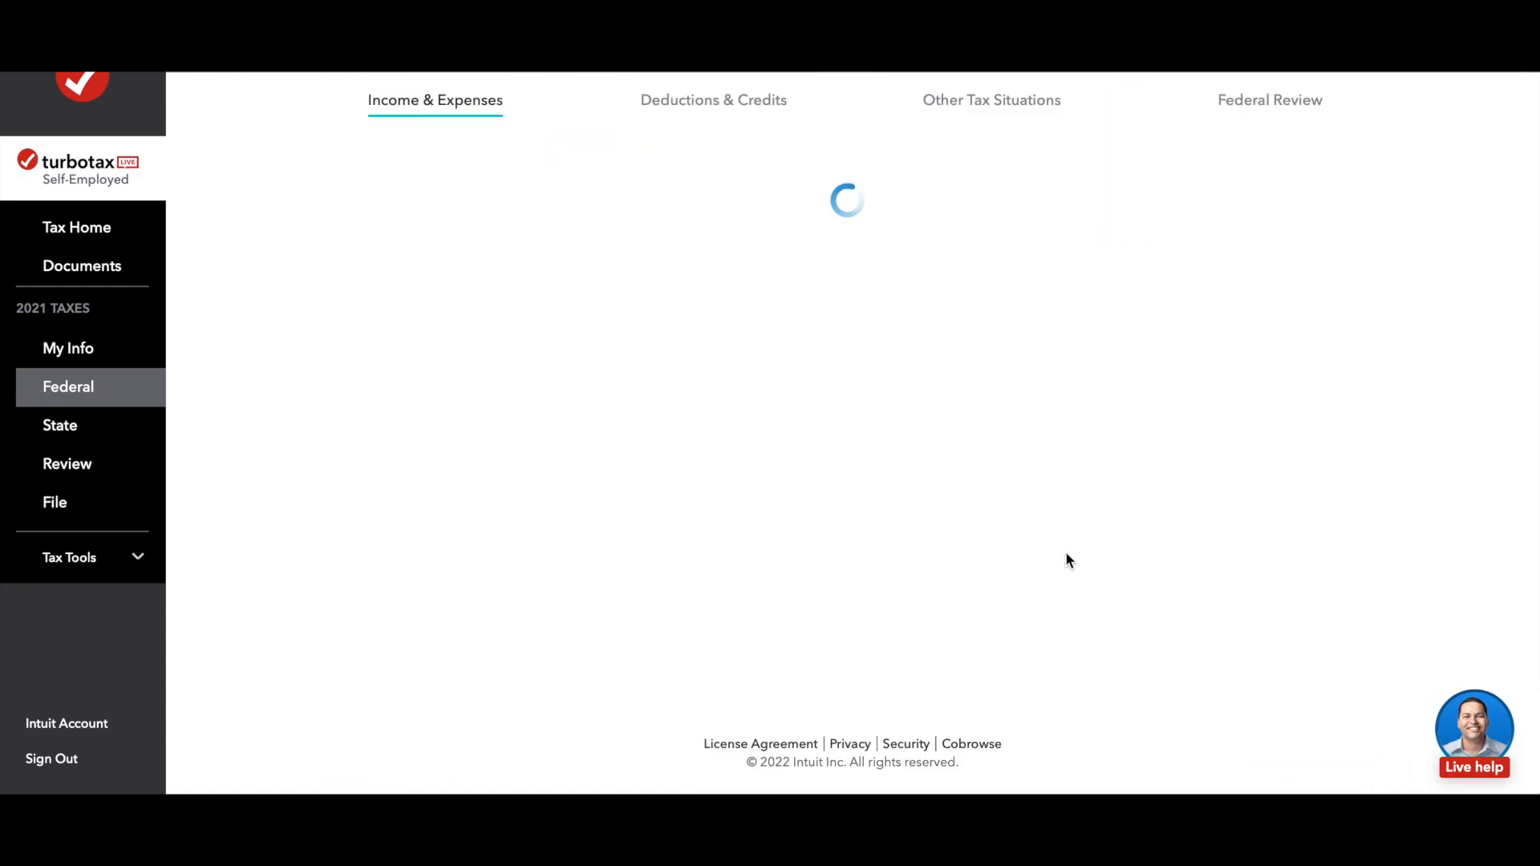
Step: Set Chase Bank as the brokerage that sent the 1099-B, leaving the optional account number and EIN blank
left_click(377, 377)
type("c")
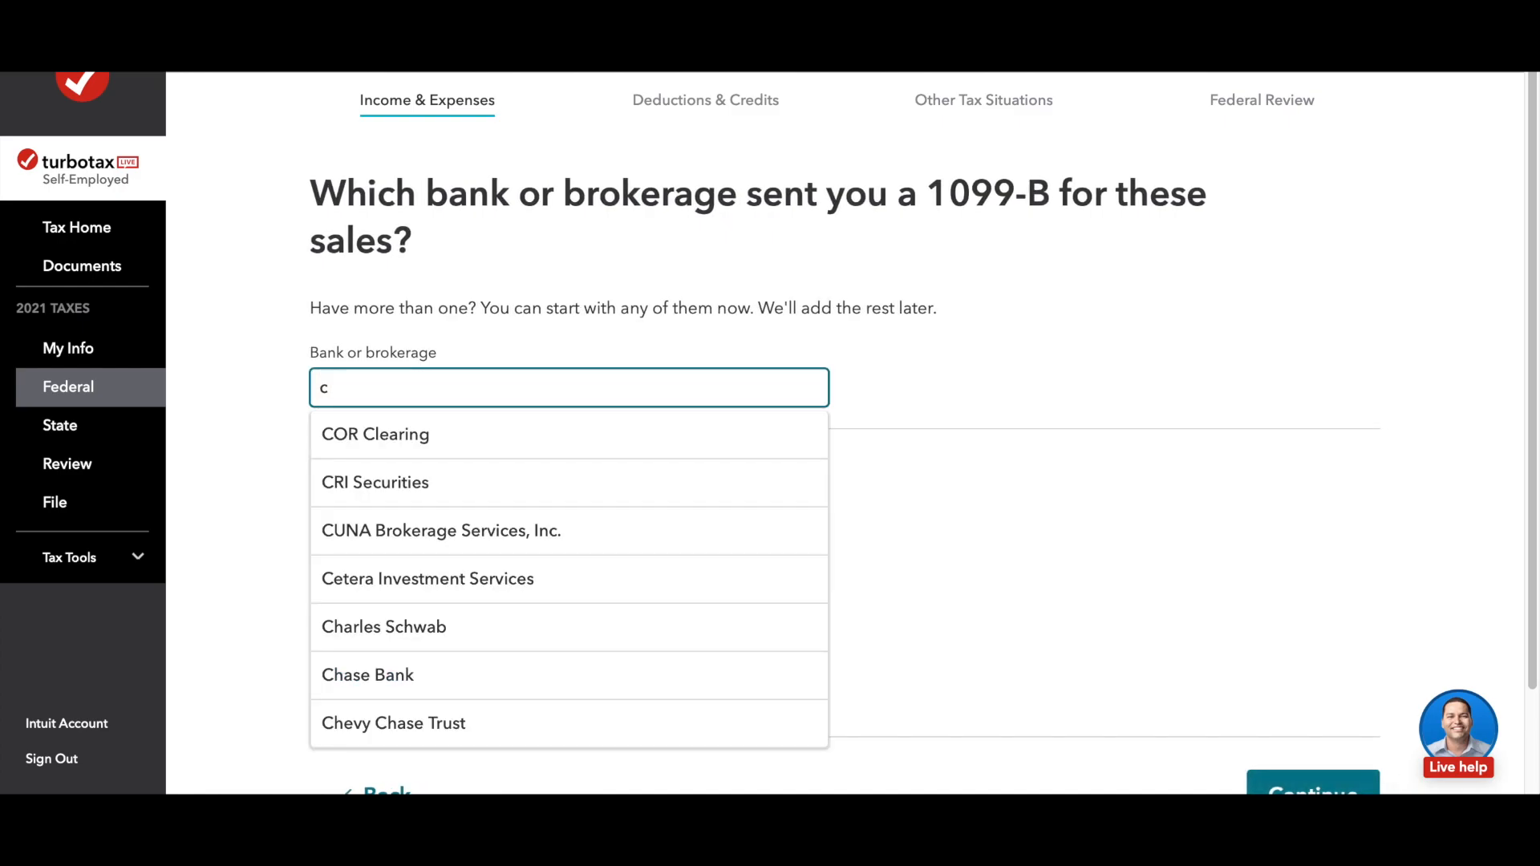
left_click(377, 676)
scroll(554, 598, "down", 2)
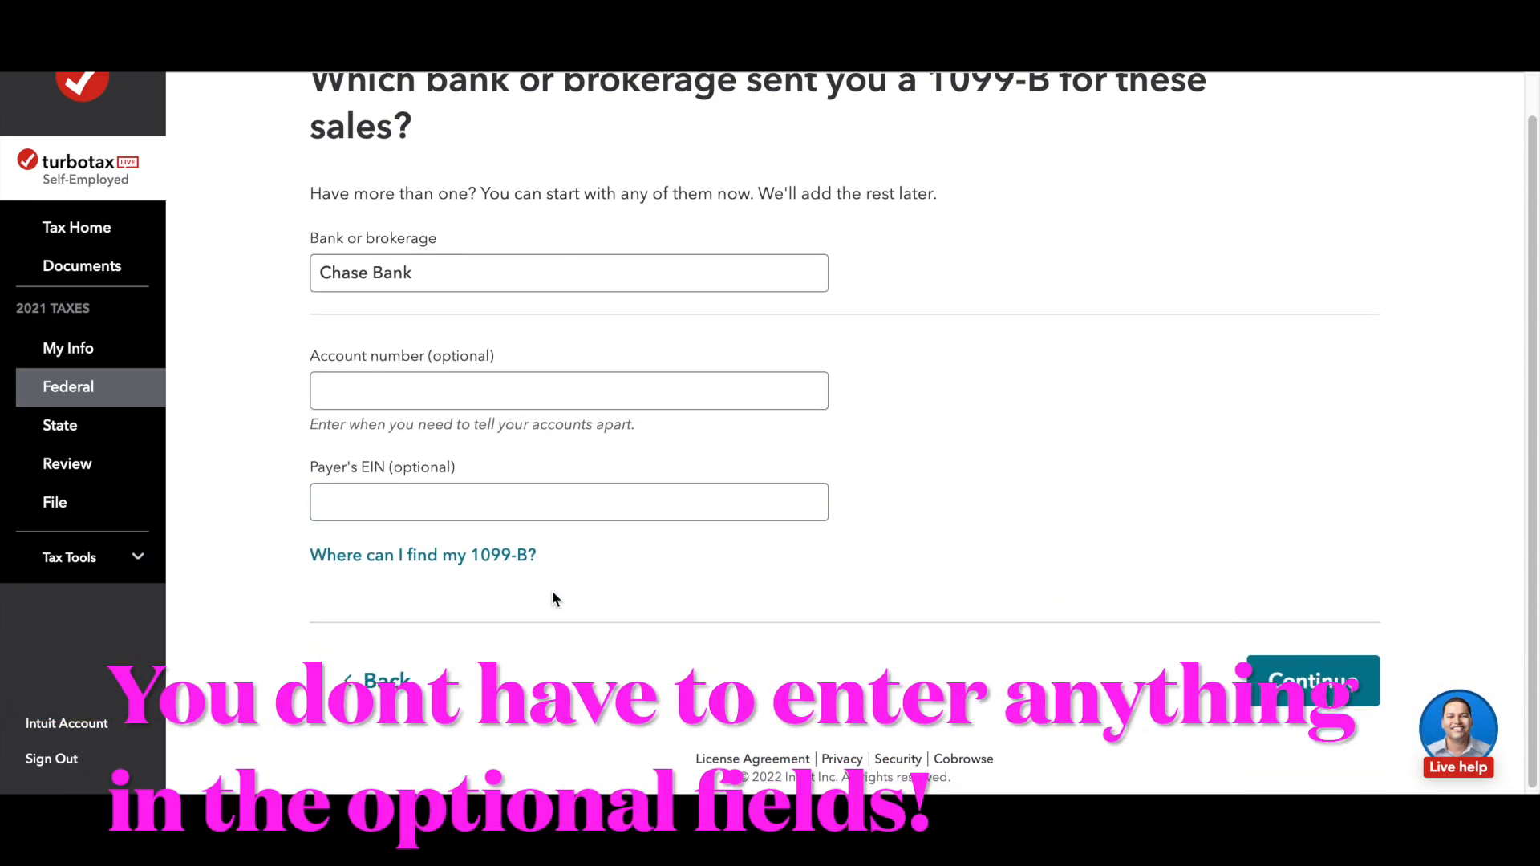
left_click(1313, 676)
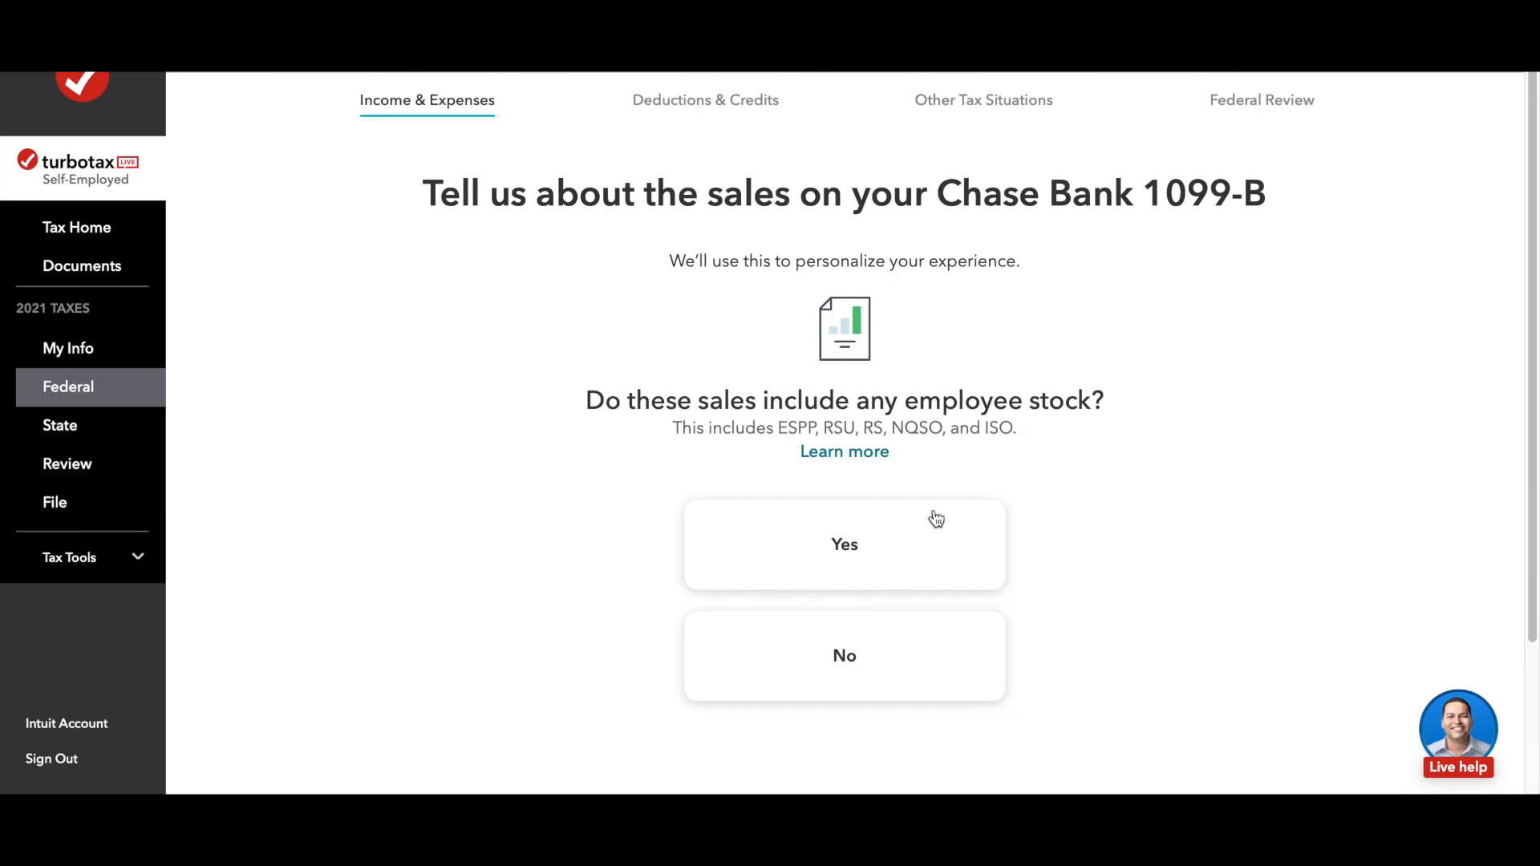
Step: Answer the 1099-B sales questions: no employee stock, four or more sales, no other investment types, and every investment bought
left_click(849, 672)
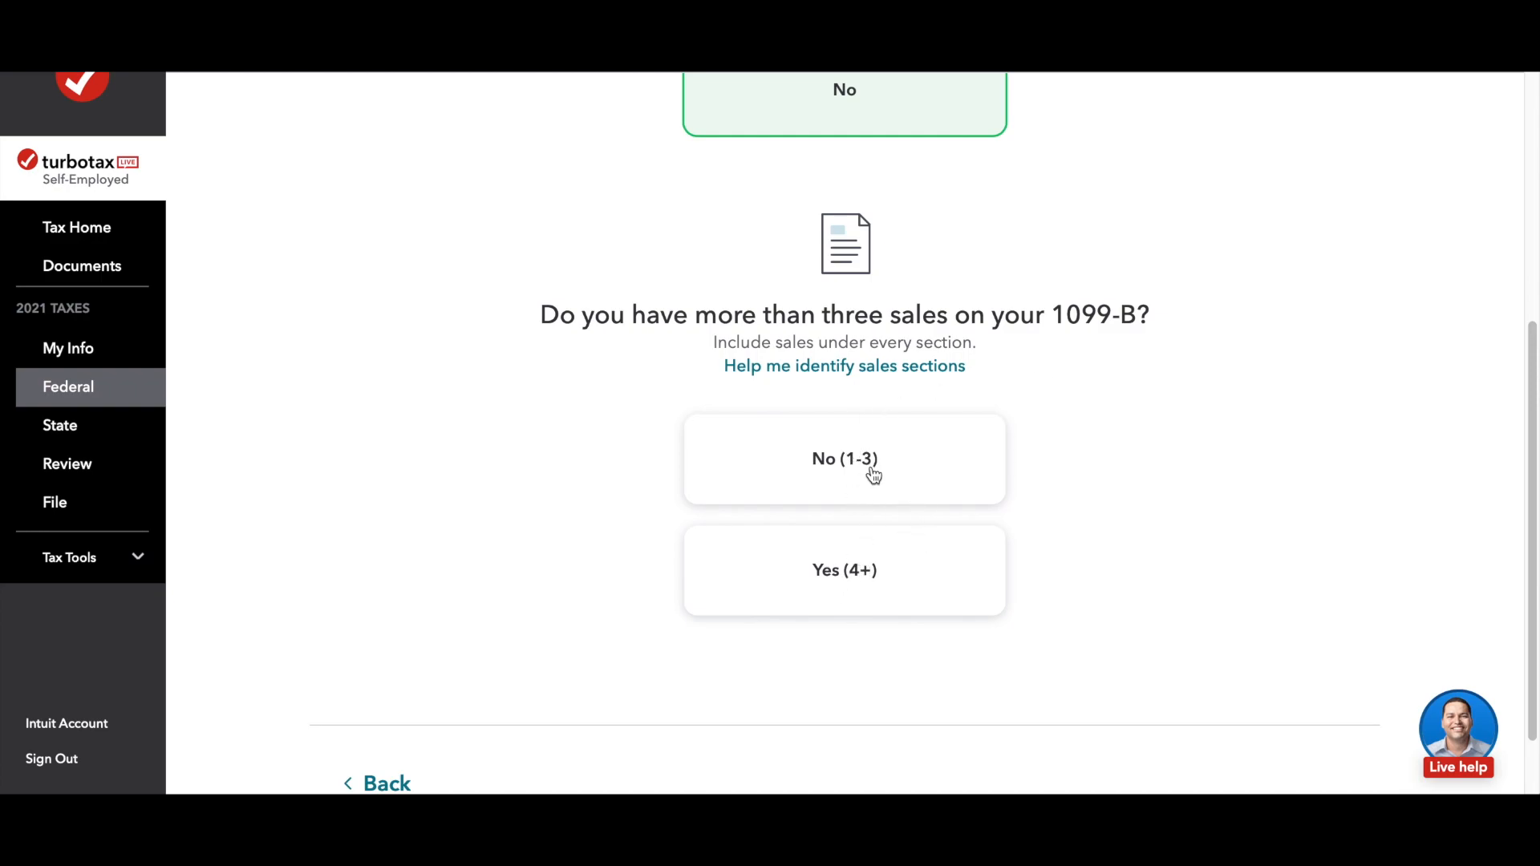
left_click(809, 582)
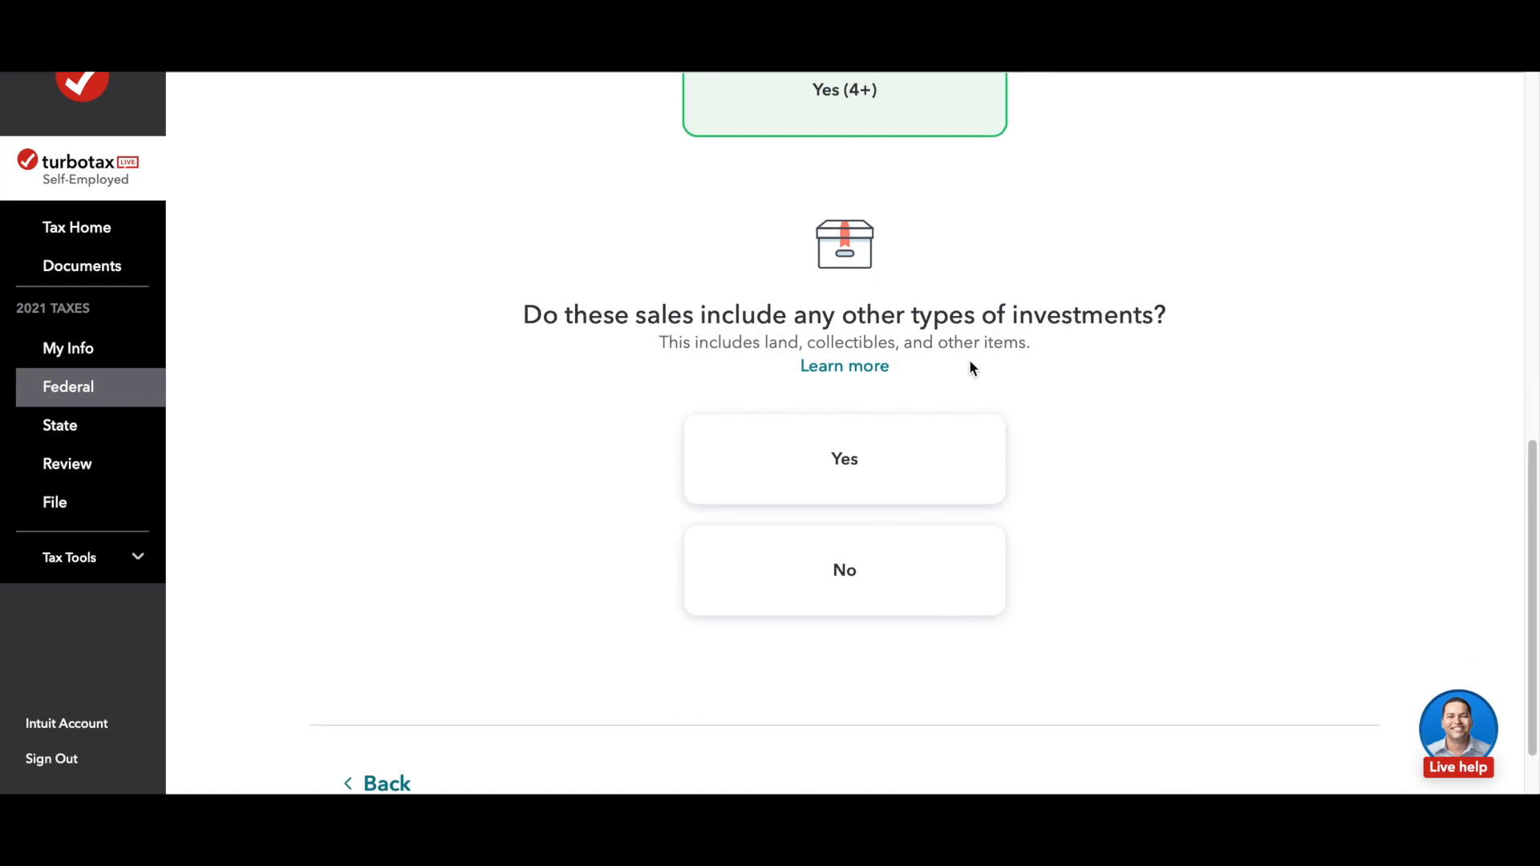
left_click(839, 600)
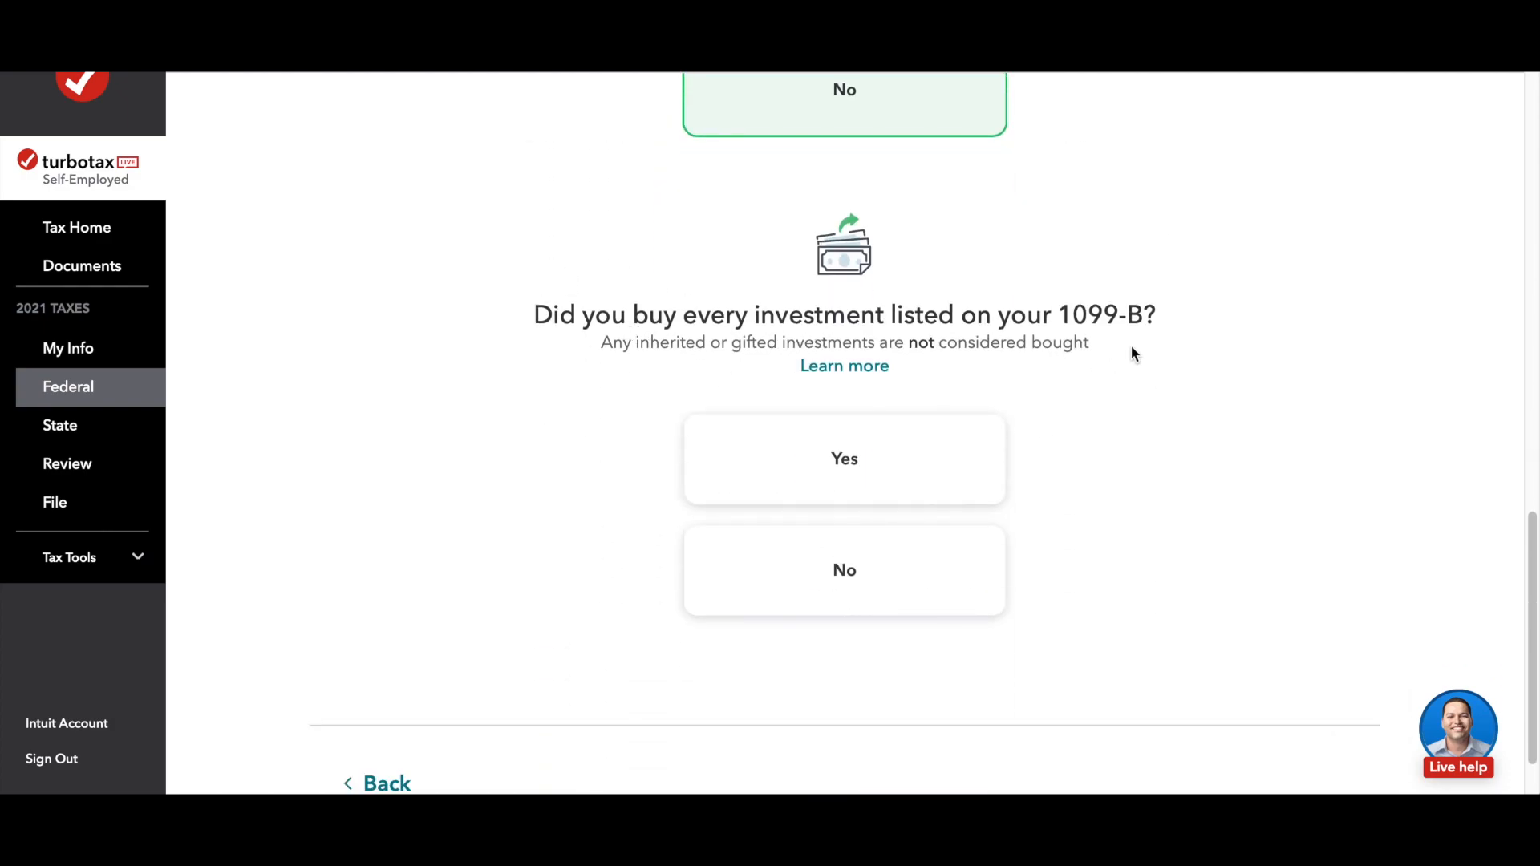
left_click(866, 483)
left_click(1305, 691)
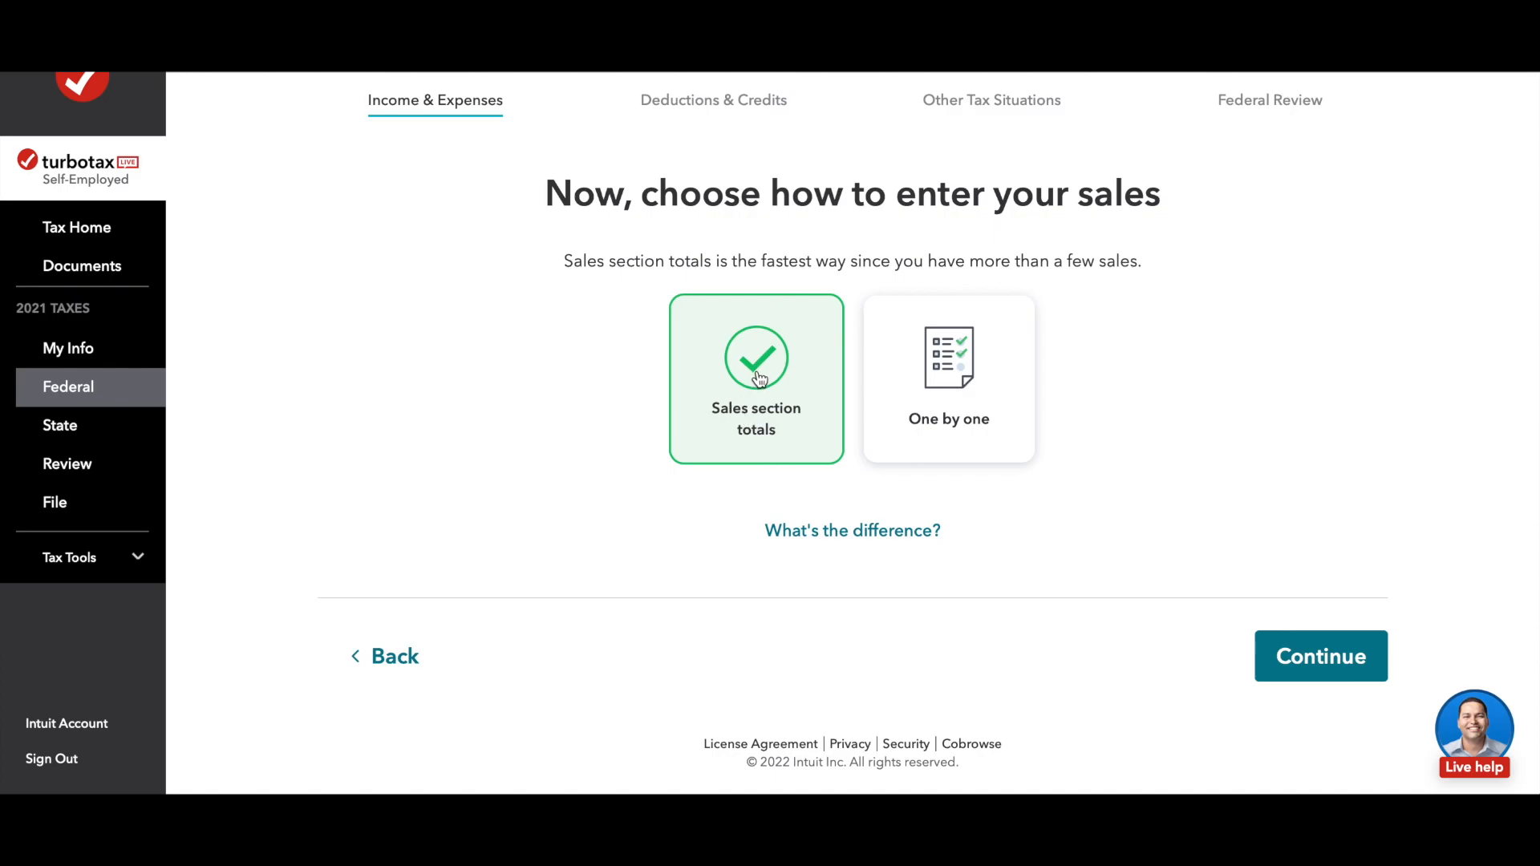
Step: Choose sales section totals as the entry method and continue past the guidance on finding them on the 1099-B
left_click(1315, 668)
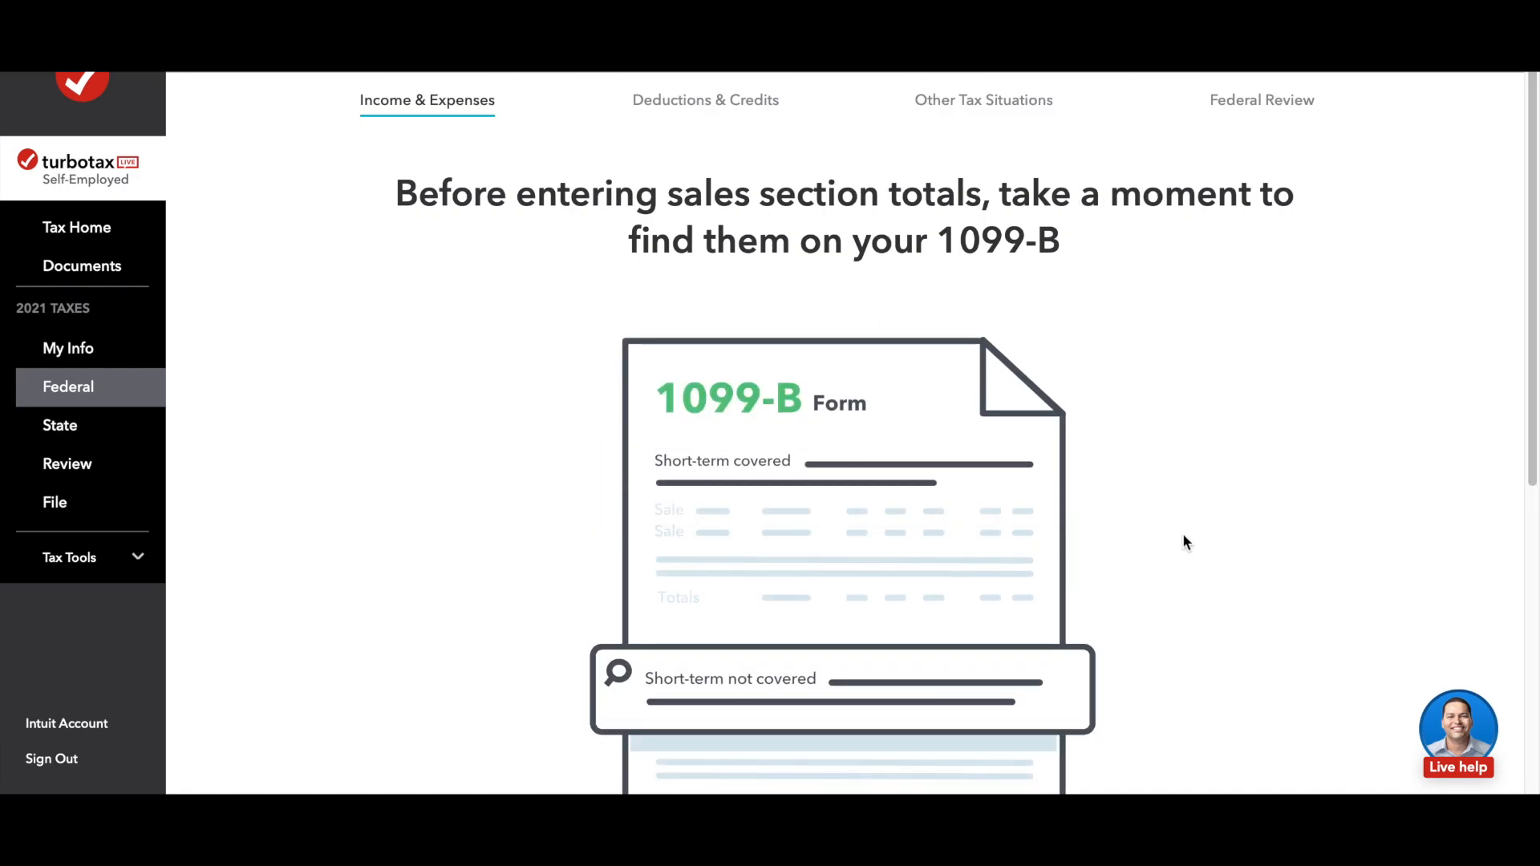
scroll(1183, 532, "down", 3)
scroll(1183, 533, "up", 1)
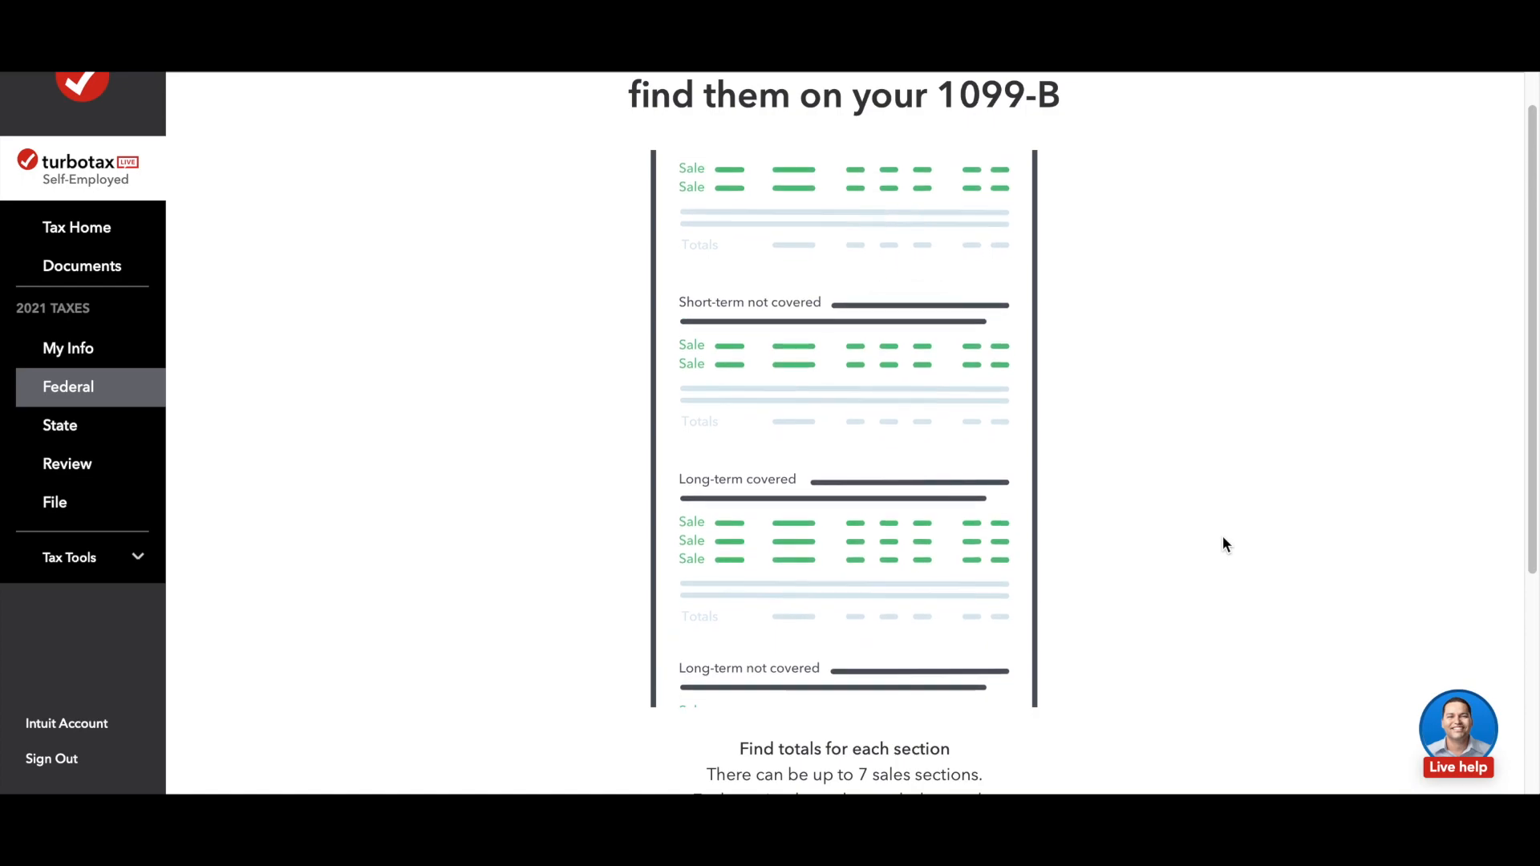
scroll(1223, 538, "down", 4)
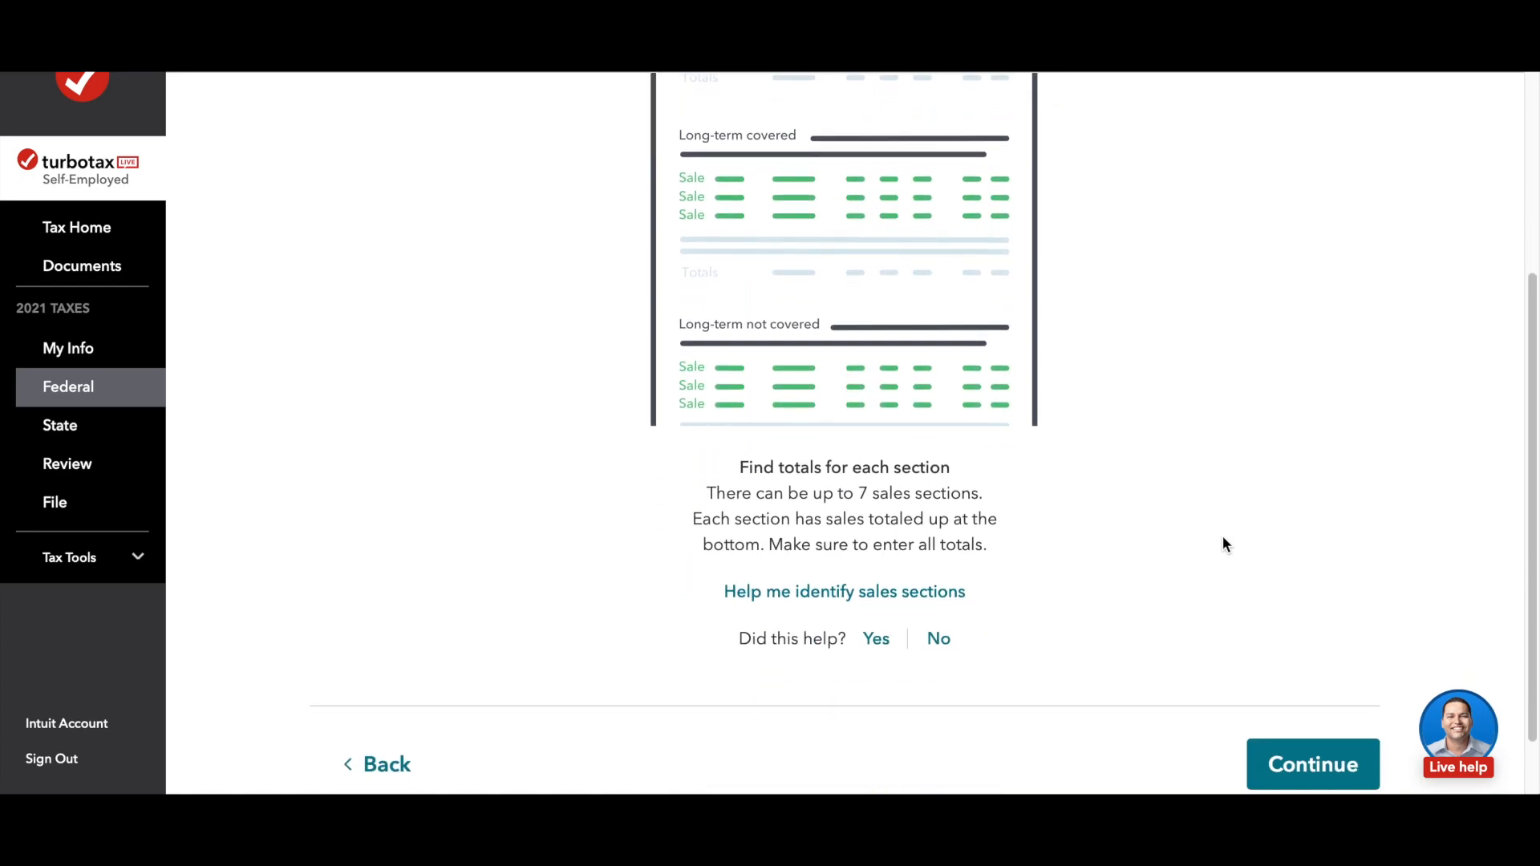
left_click(1309, 764)
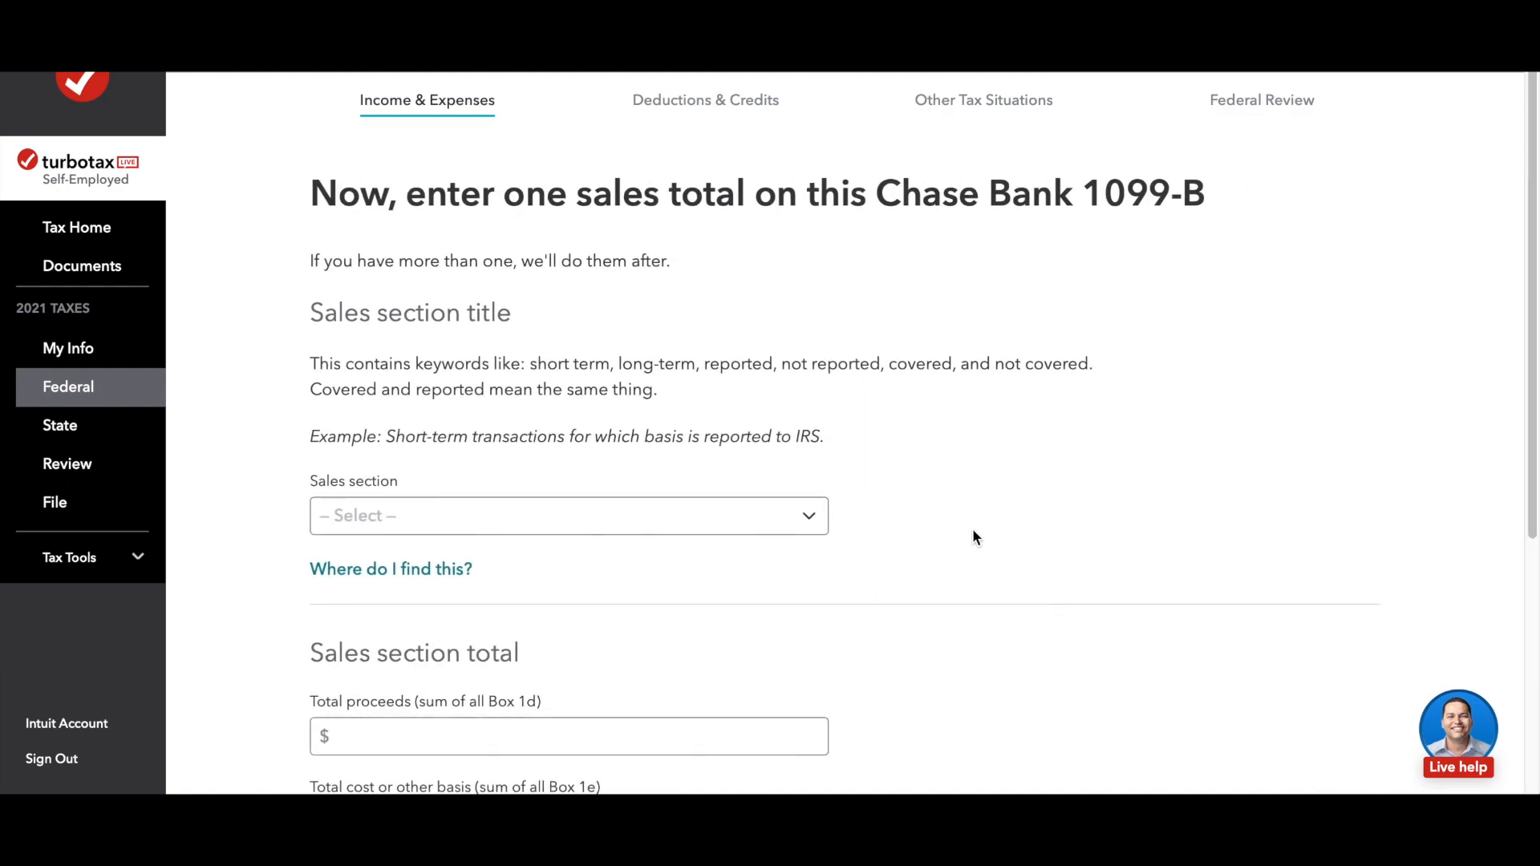
Step: Set the sales section of the first total to Short-term basis reported to IRS (covered)
scroll(974, 535, "down", 2)
scroll(973, 535, "down", 1)
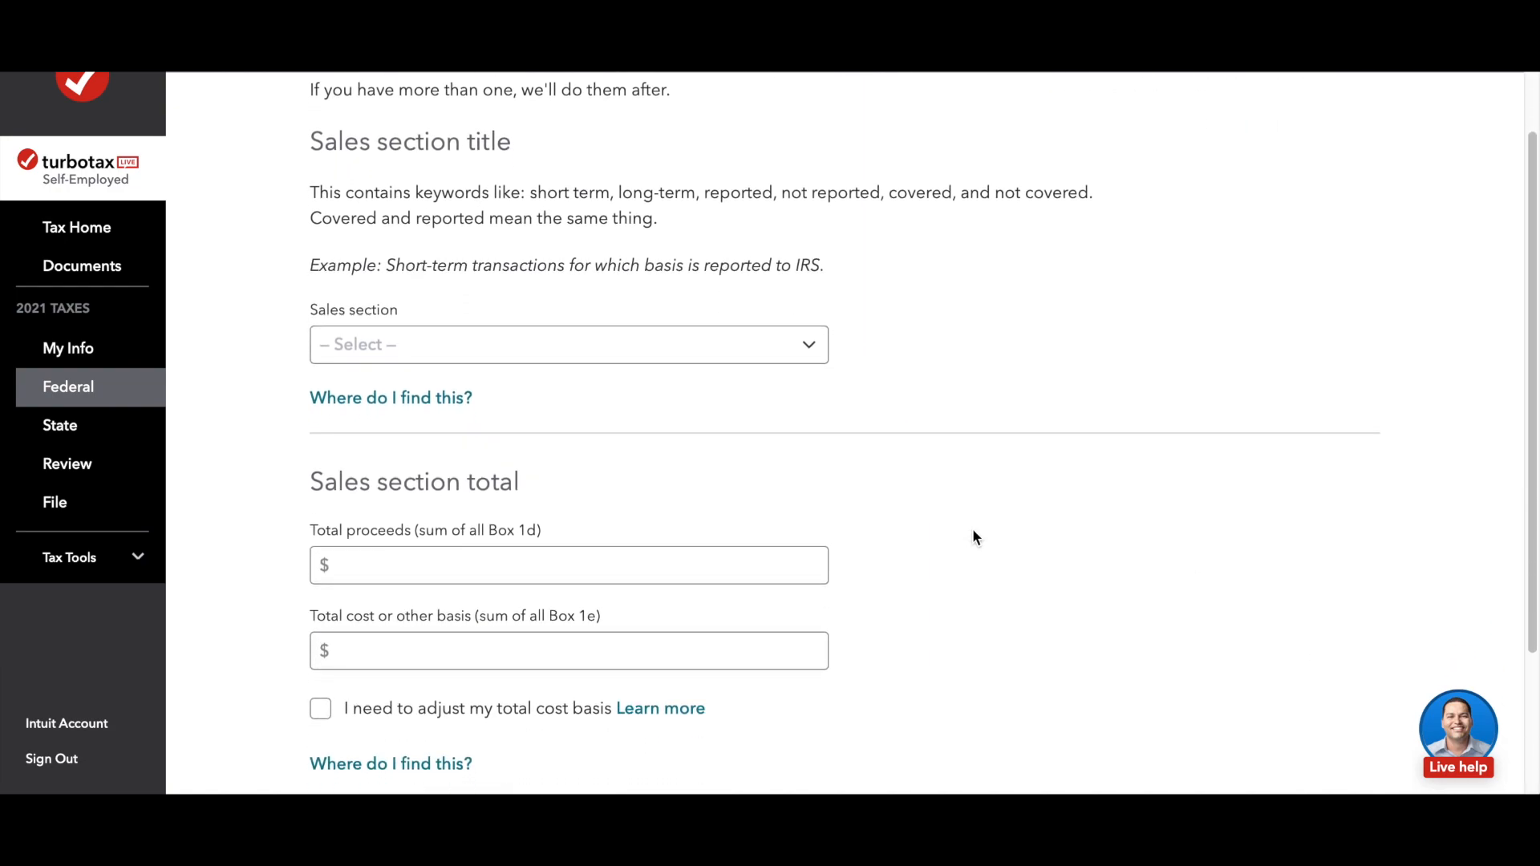
left_click(813, 315)
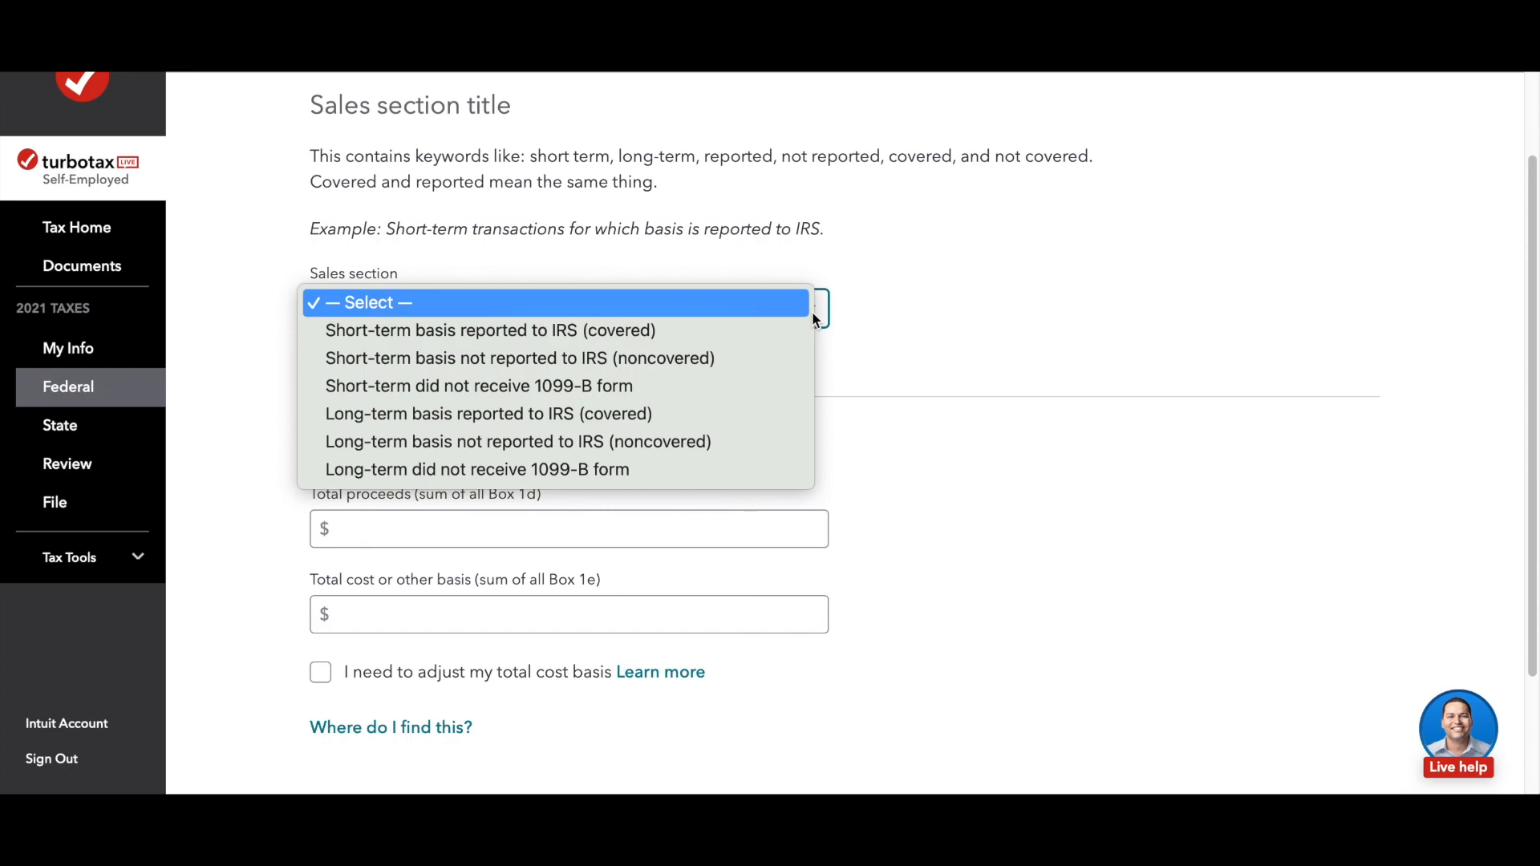
left_click(556, 334)
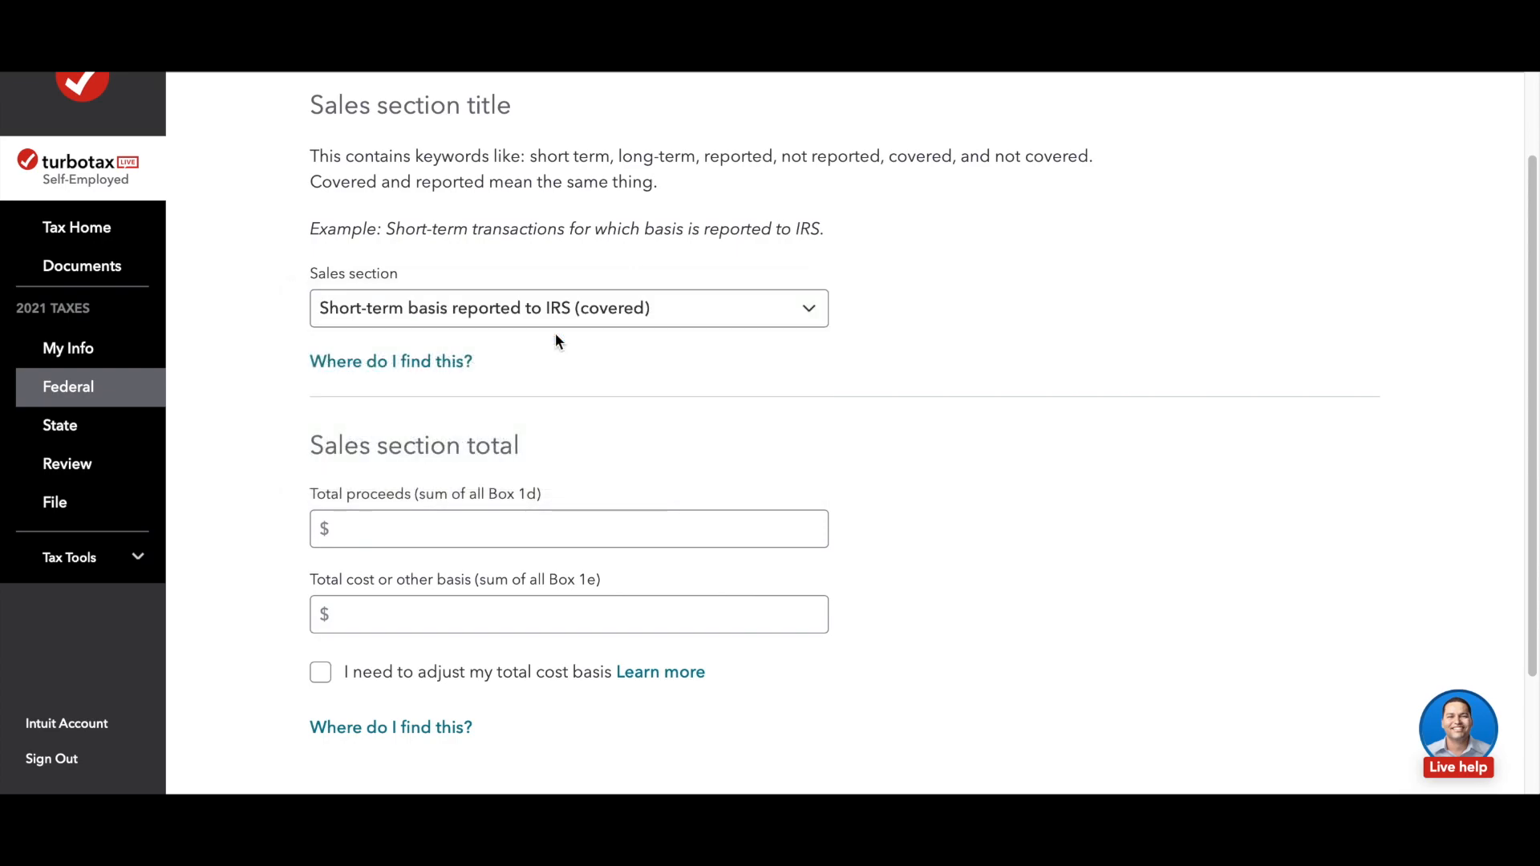
Step: Enter total proceeds of $1,000.00 and a total cost basis of $2,000 for the short-term section and submit it
scroll(806, 417, "down", 2)
left_click(390, 448)
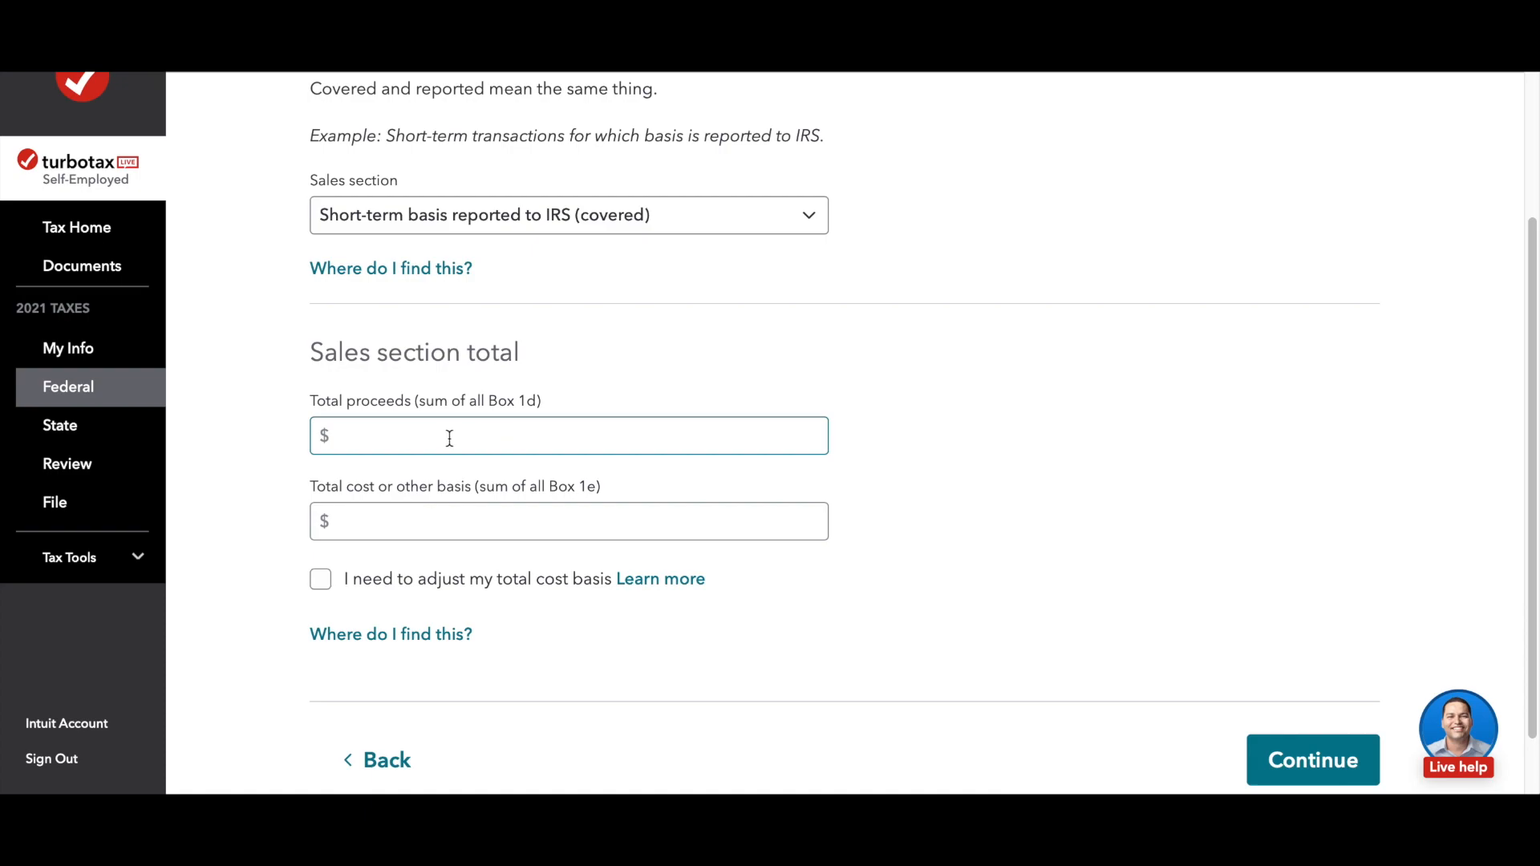
left_click(375, 437)
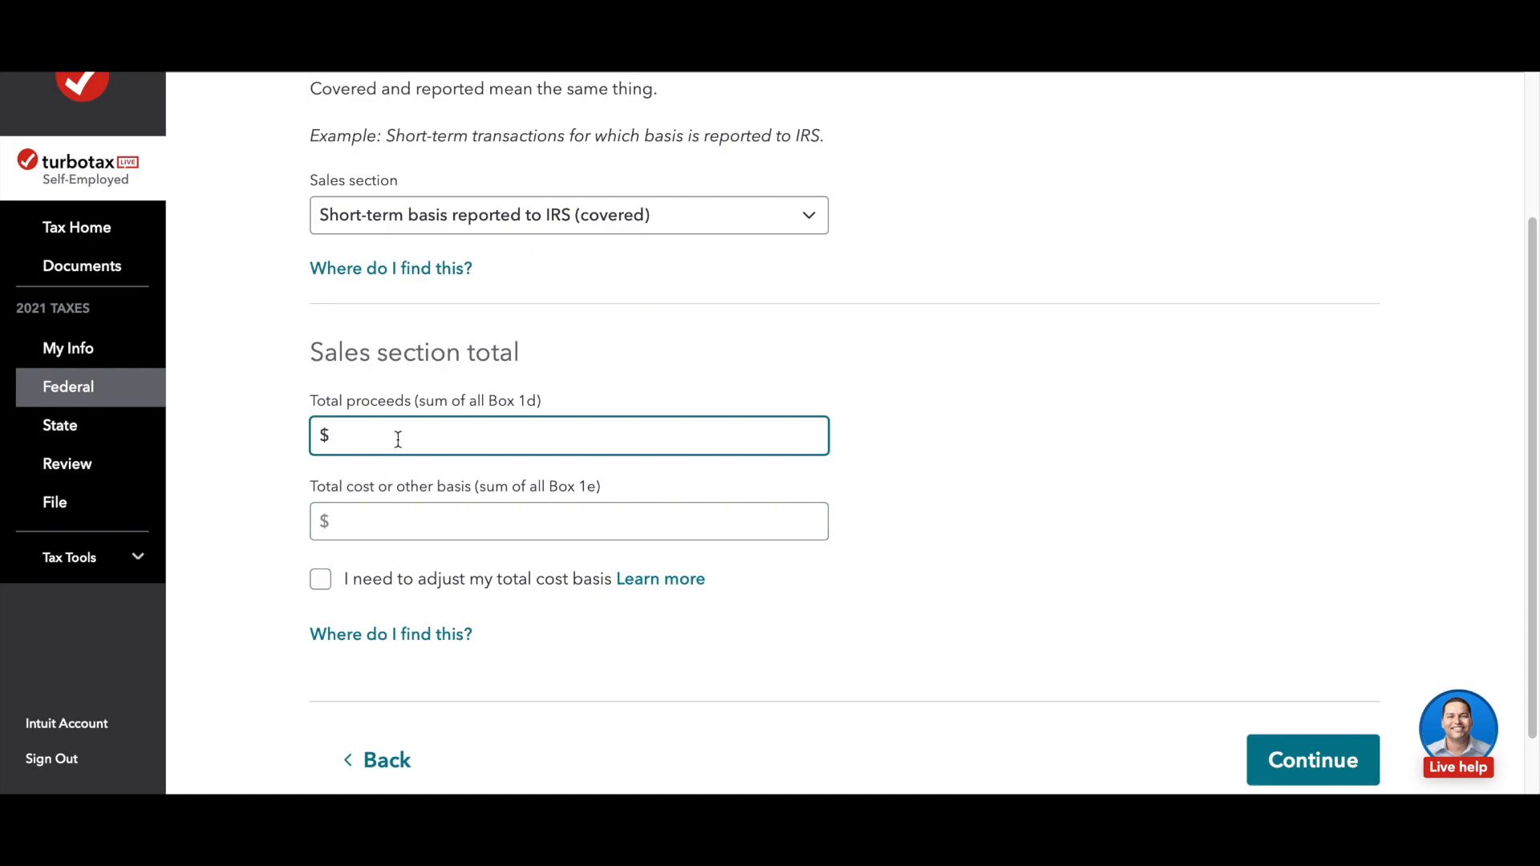
type("1,000.00")
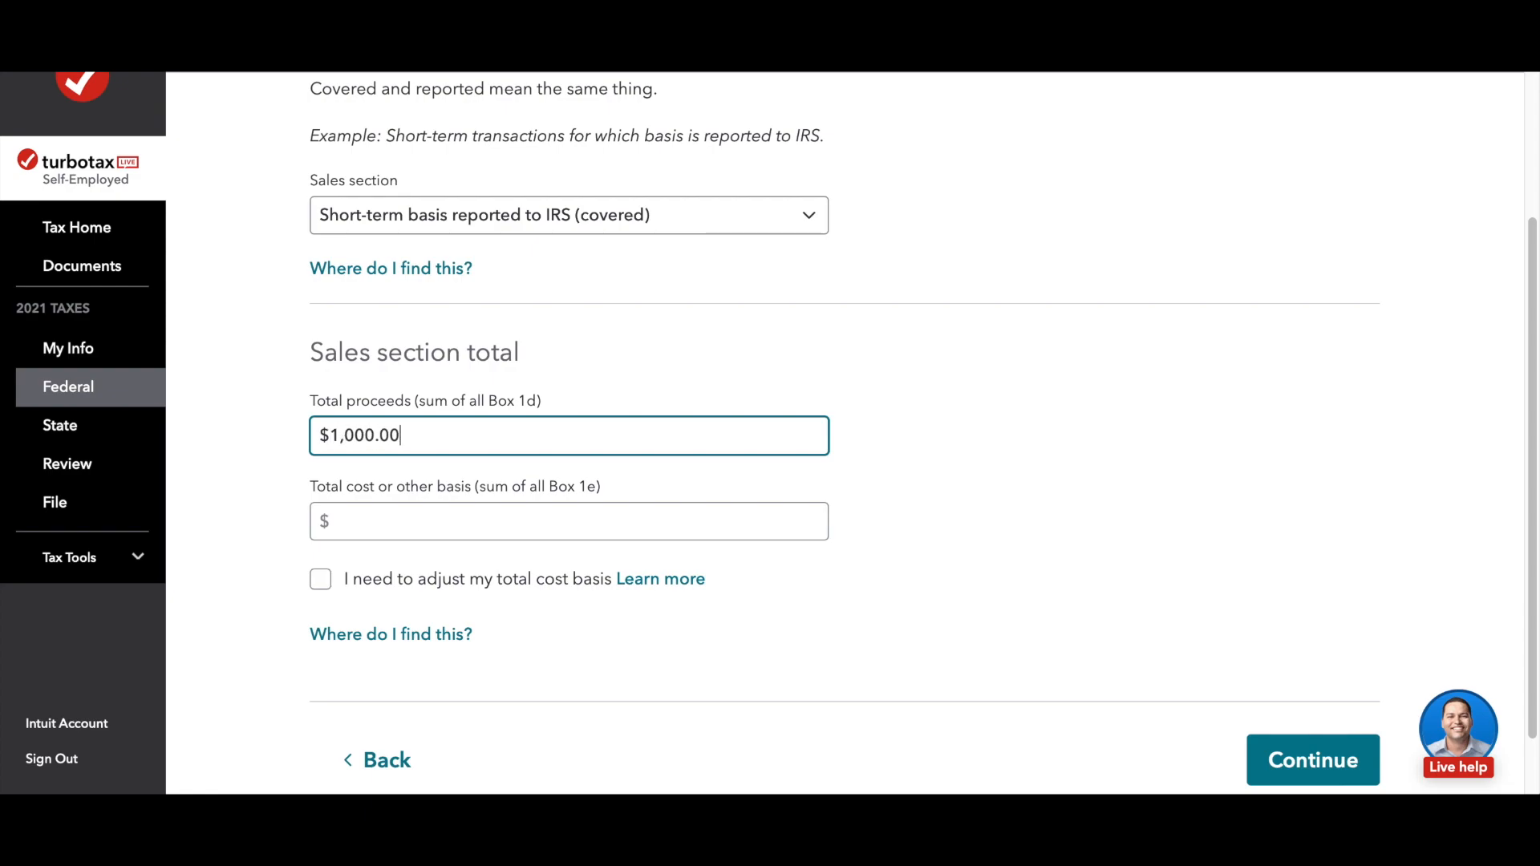
left_click(393, 526)
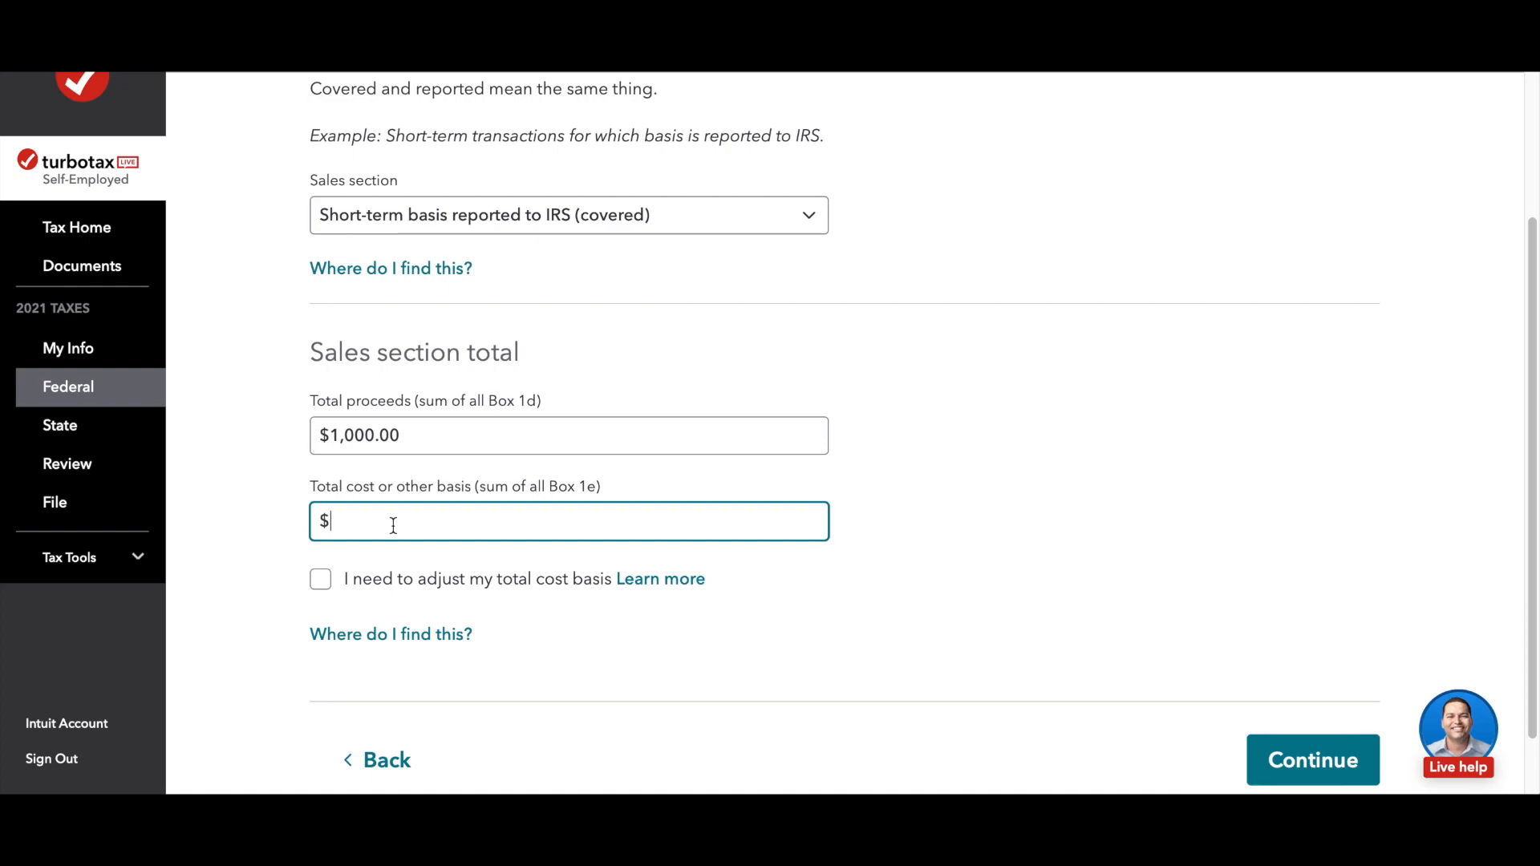
type("2000")
scroll(744, 643, "down", 2)
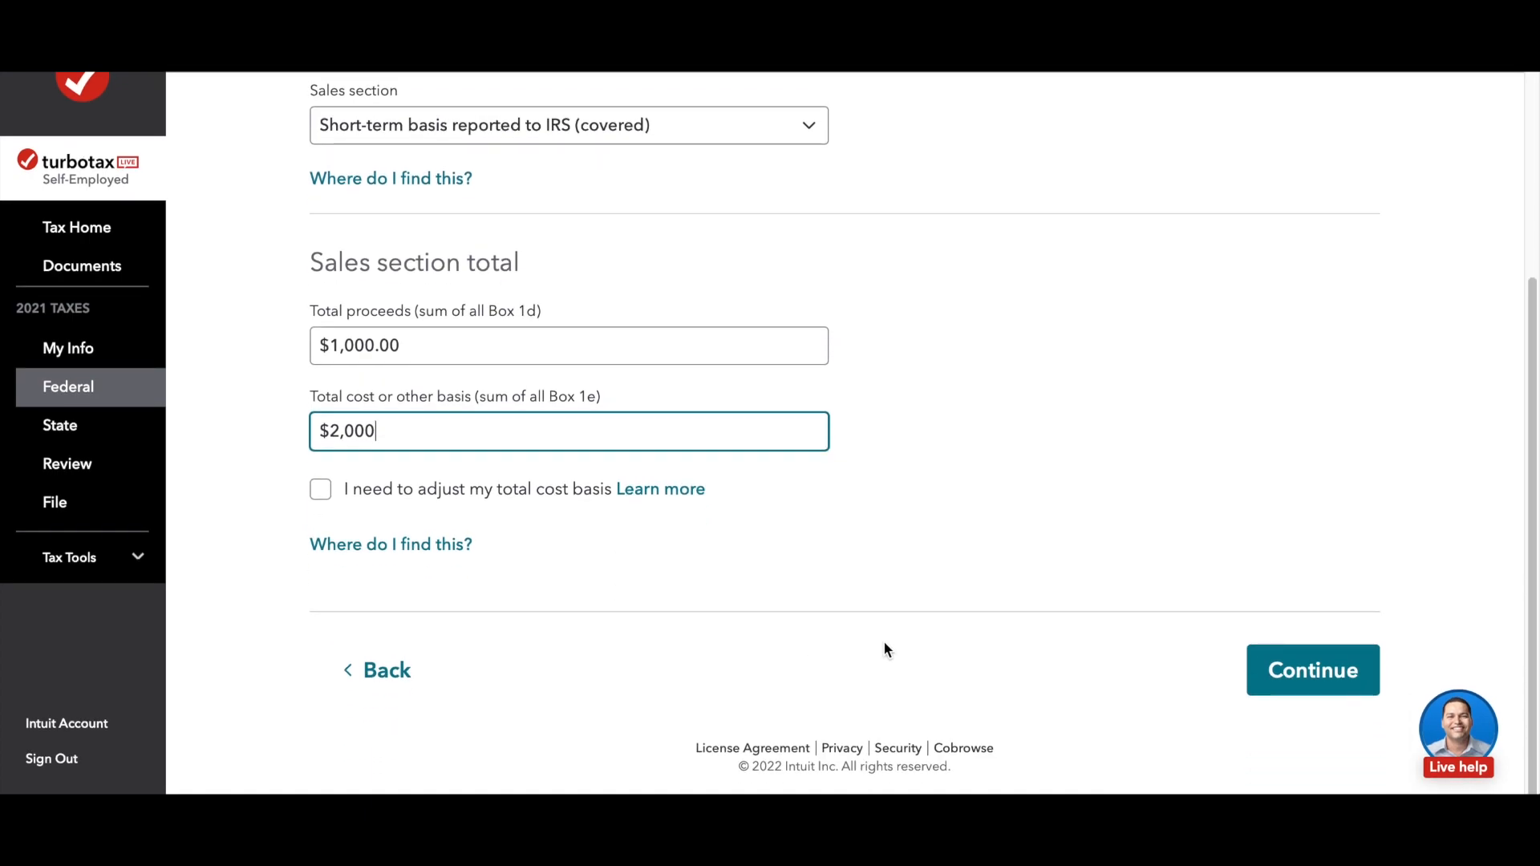
left_click(1316, 679)
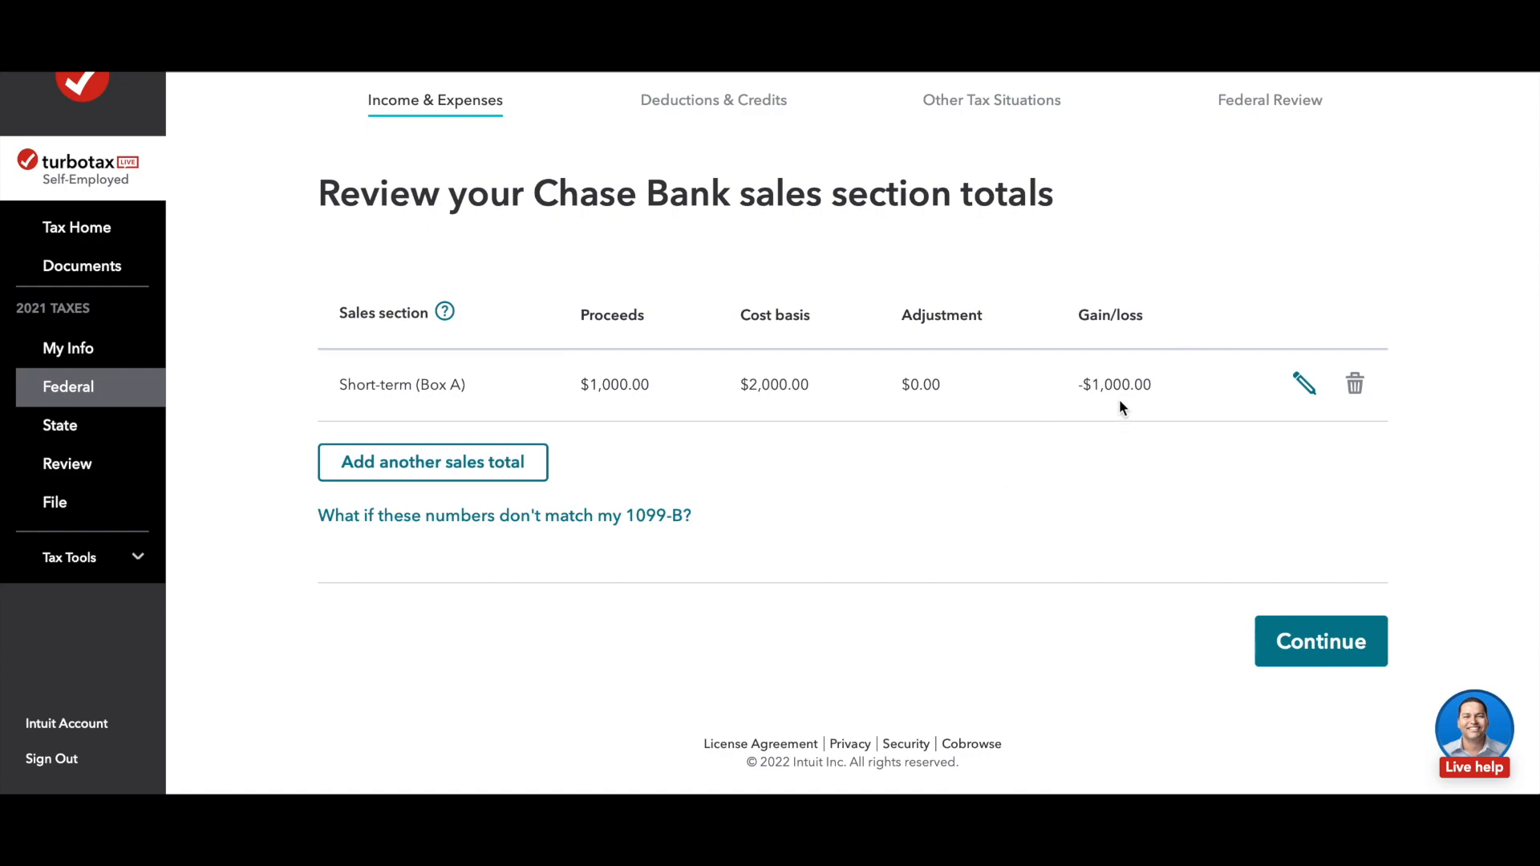
Step: Add another sales total with its section set to Long-term basis reported to IRS (covered)
left_click(492, 476)
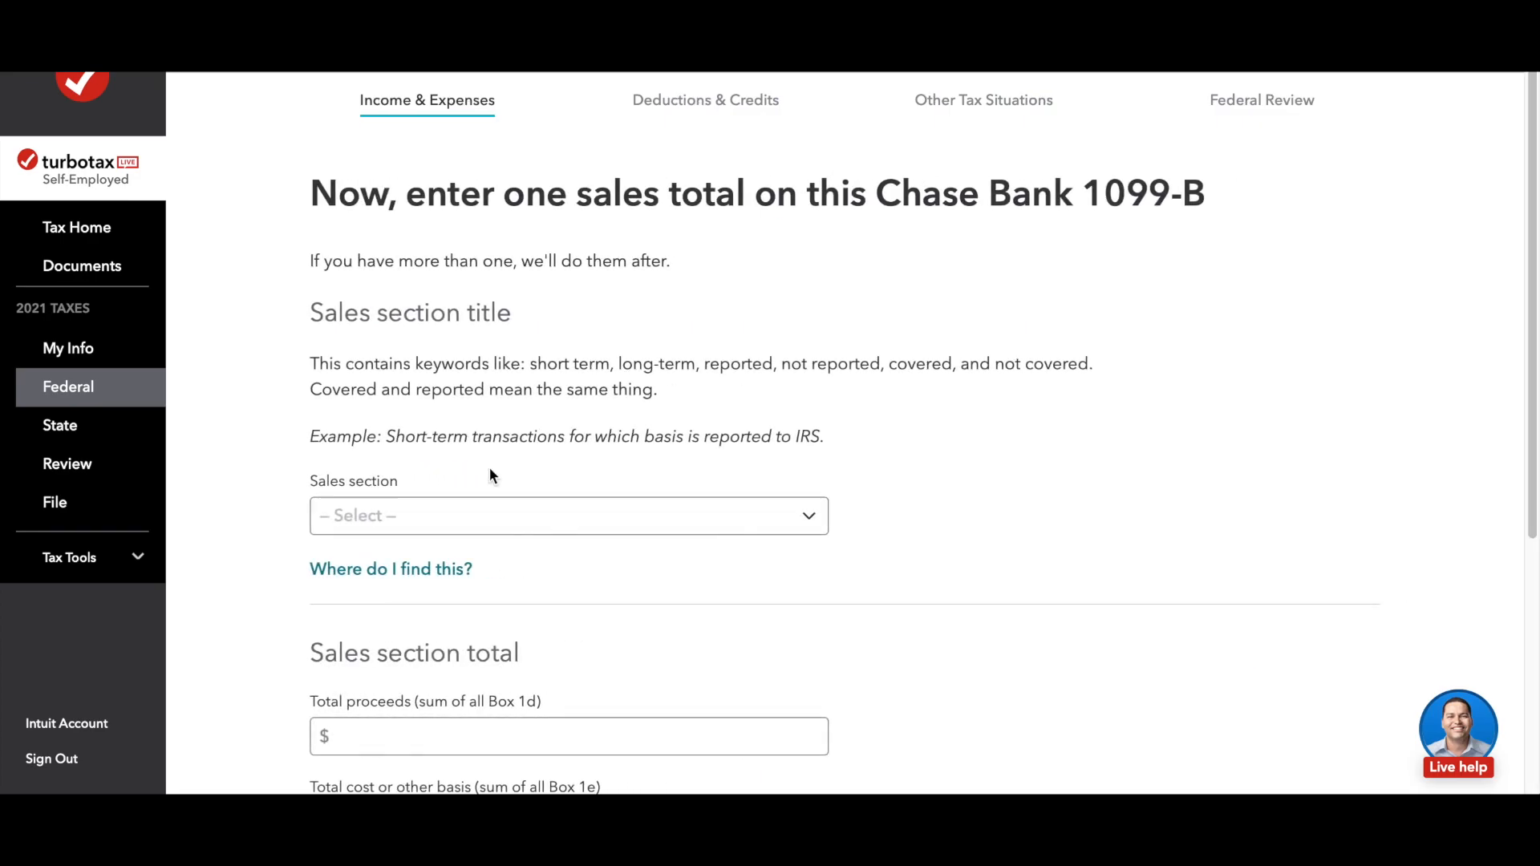
scroll(958, 455, "down", 2)
left_click(779, 401)
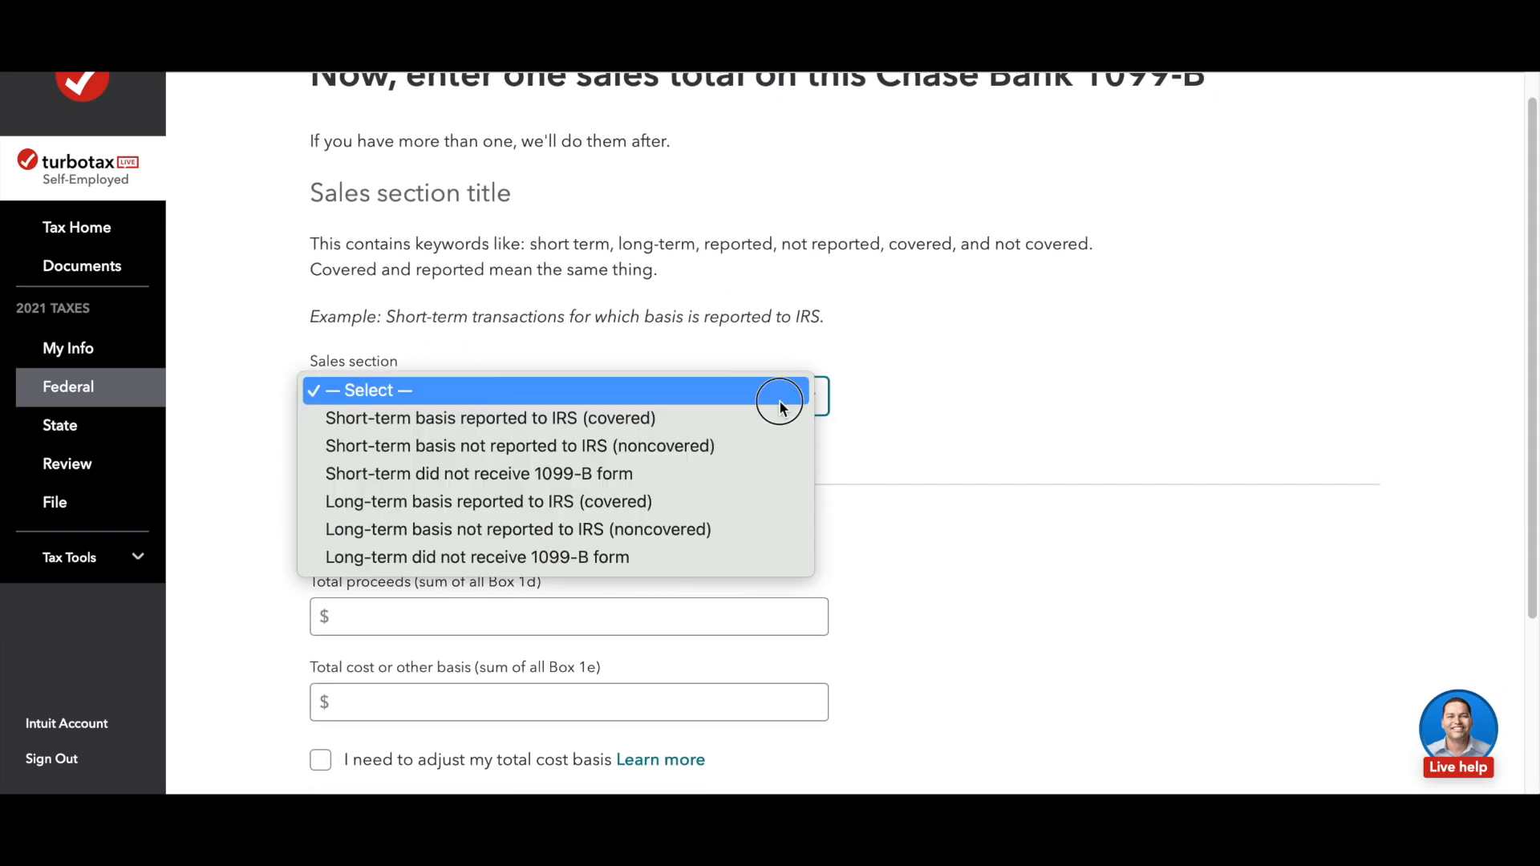
left_click(624, 502)
scroll(961, 536, "down", 4)
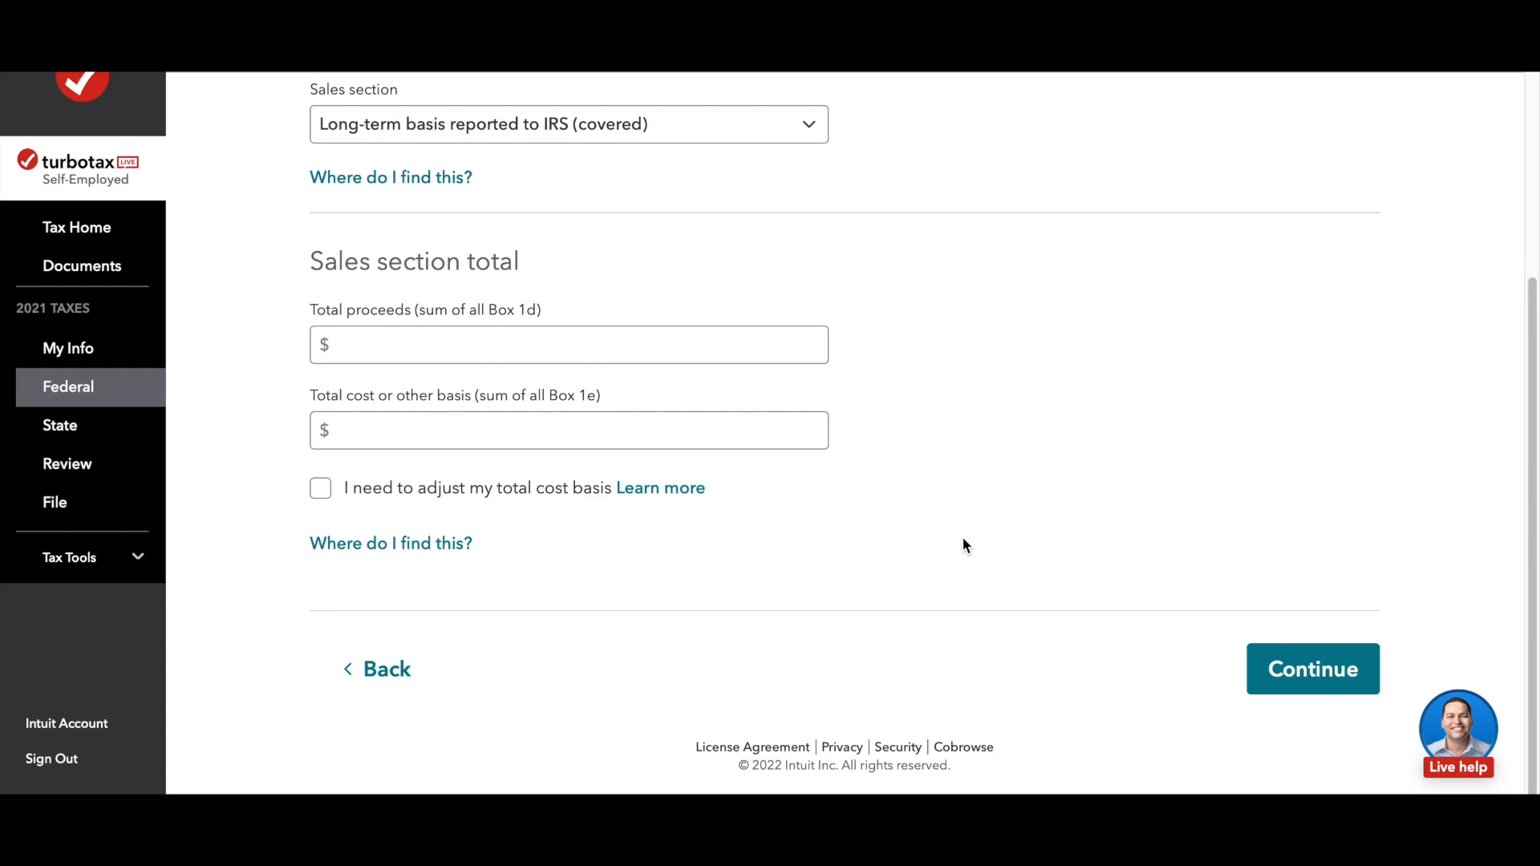
Step: Enter total proceeds of $1,000 and a total cost basis of $2,000 for the long-term section and submit it
left_click(471, 351)
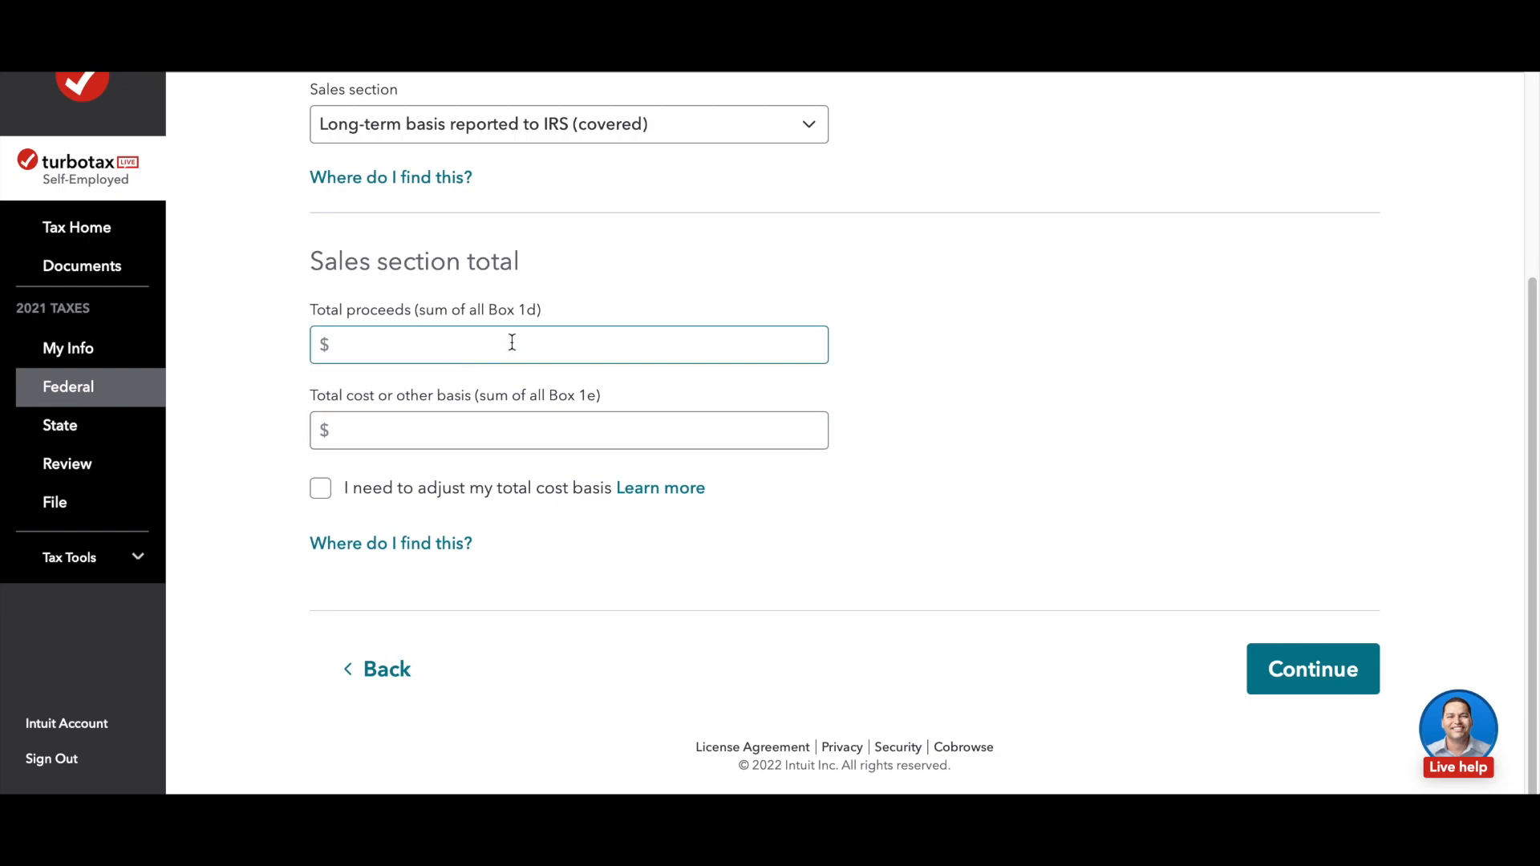
left_click(426, 348)
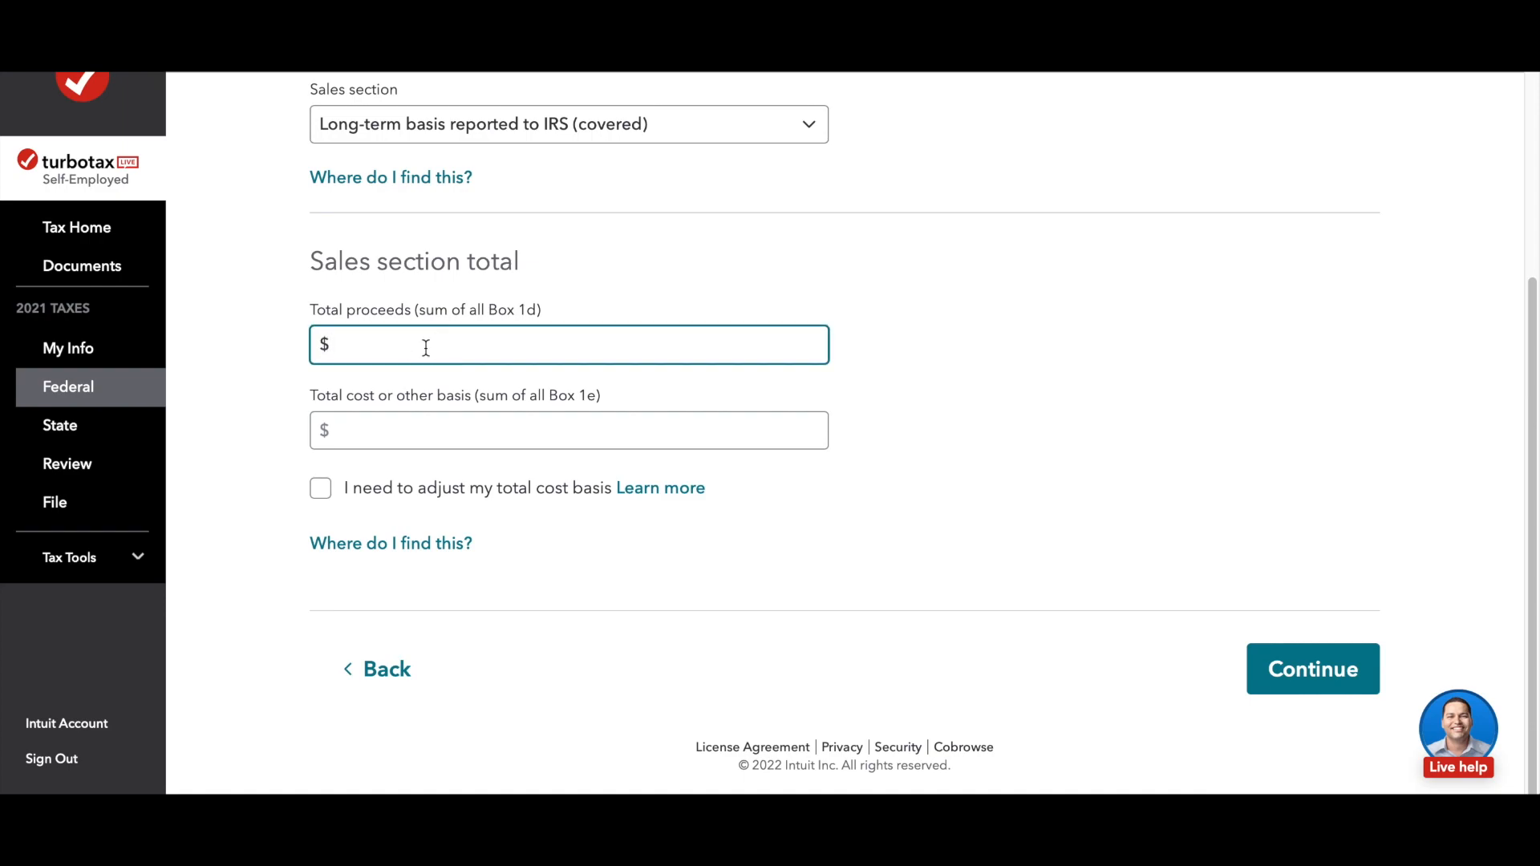
type("1000")
left_click(415, 430)
type("2000")
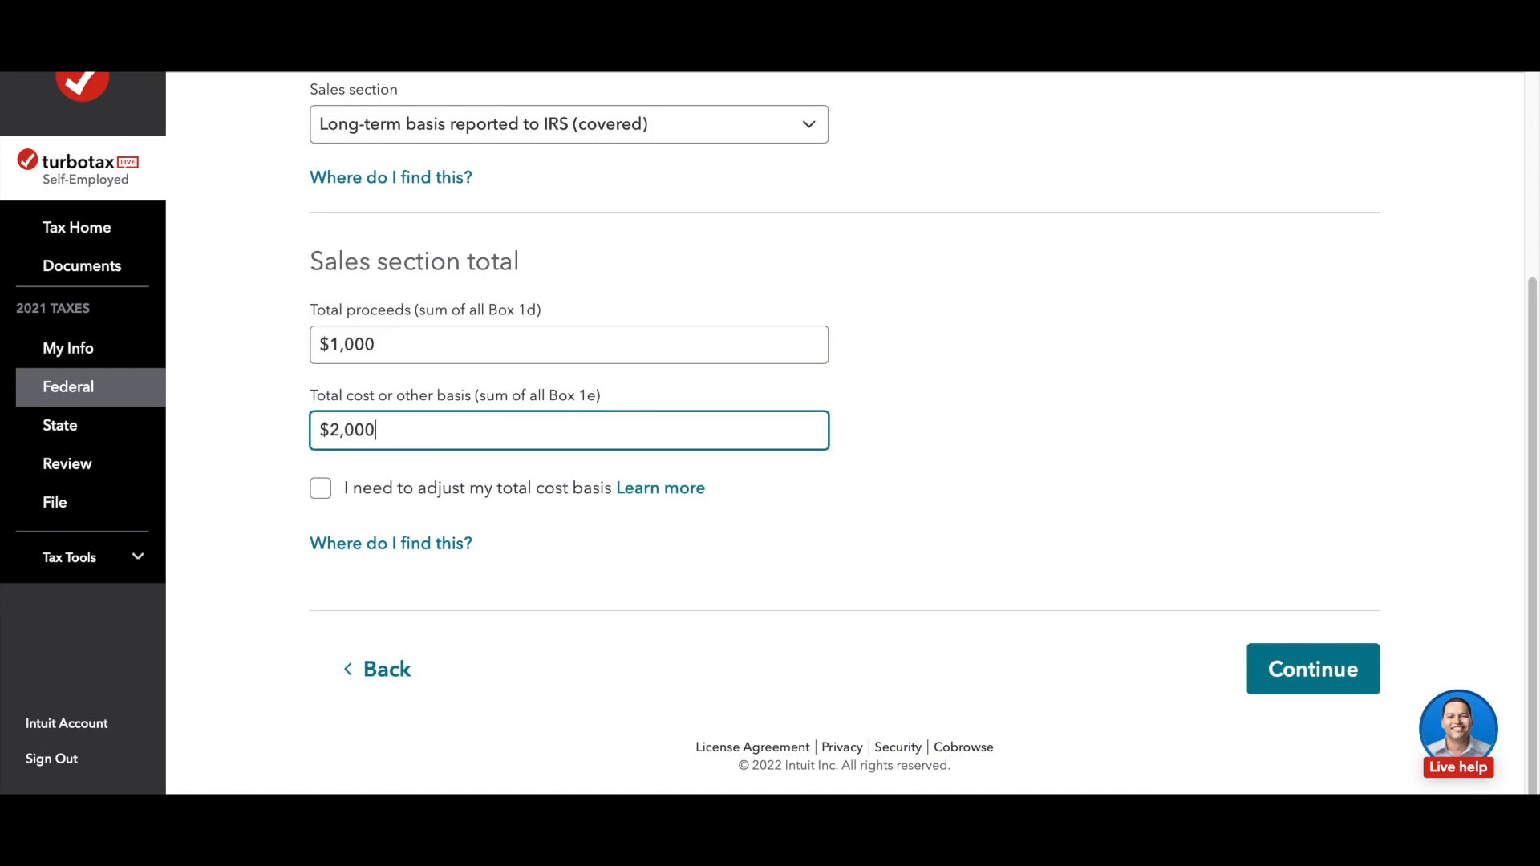
left_click(809, 572)
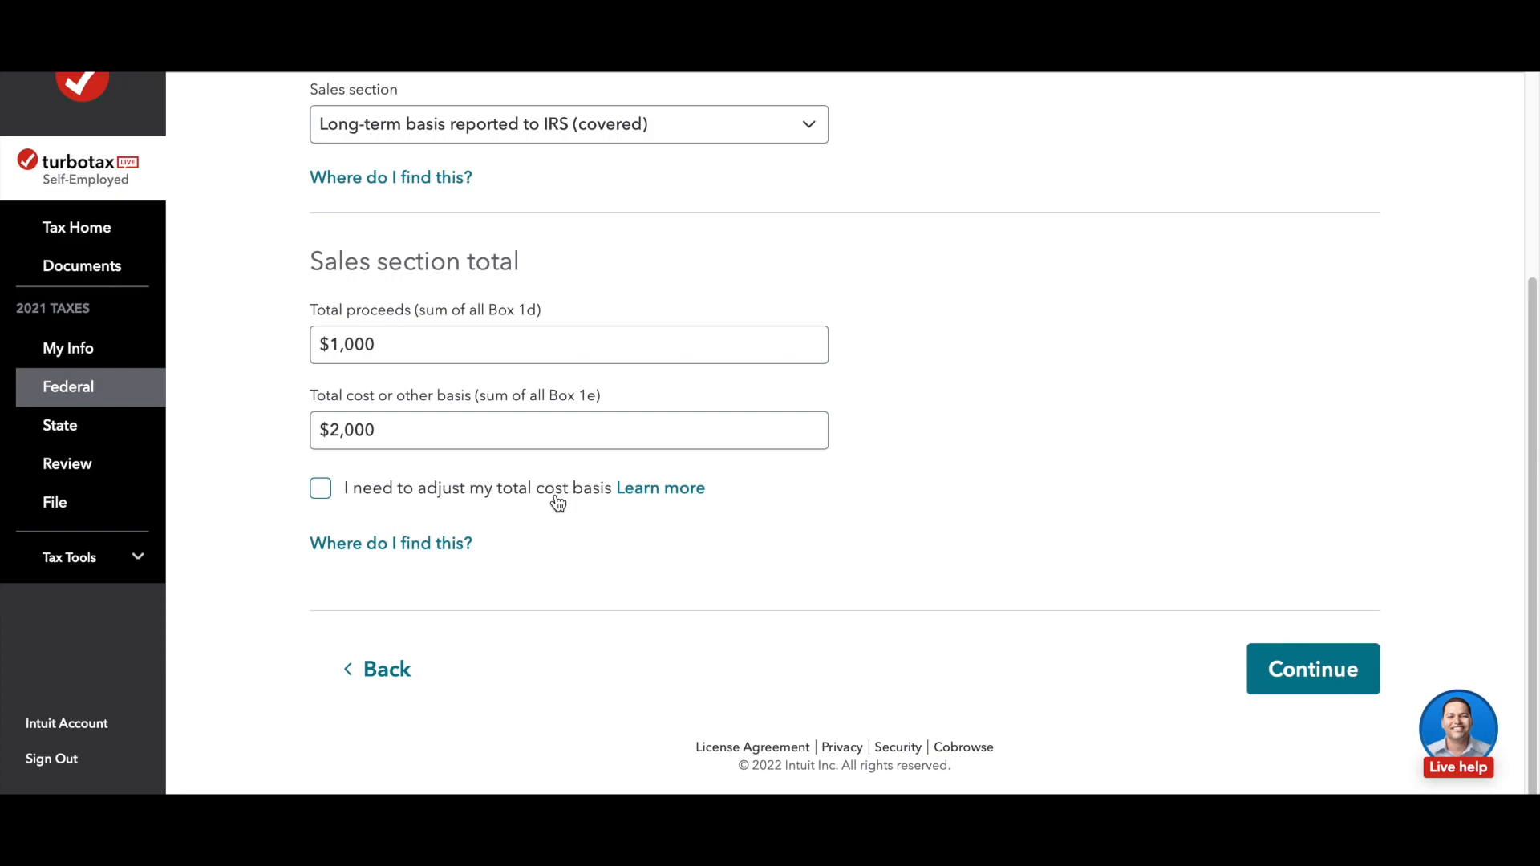
left_click(1345, 681)
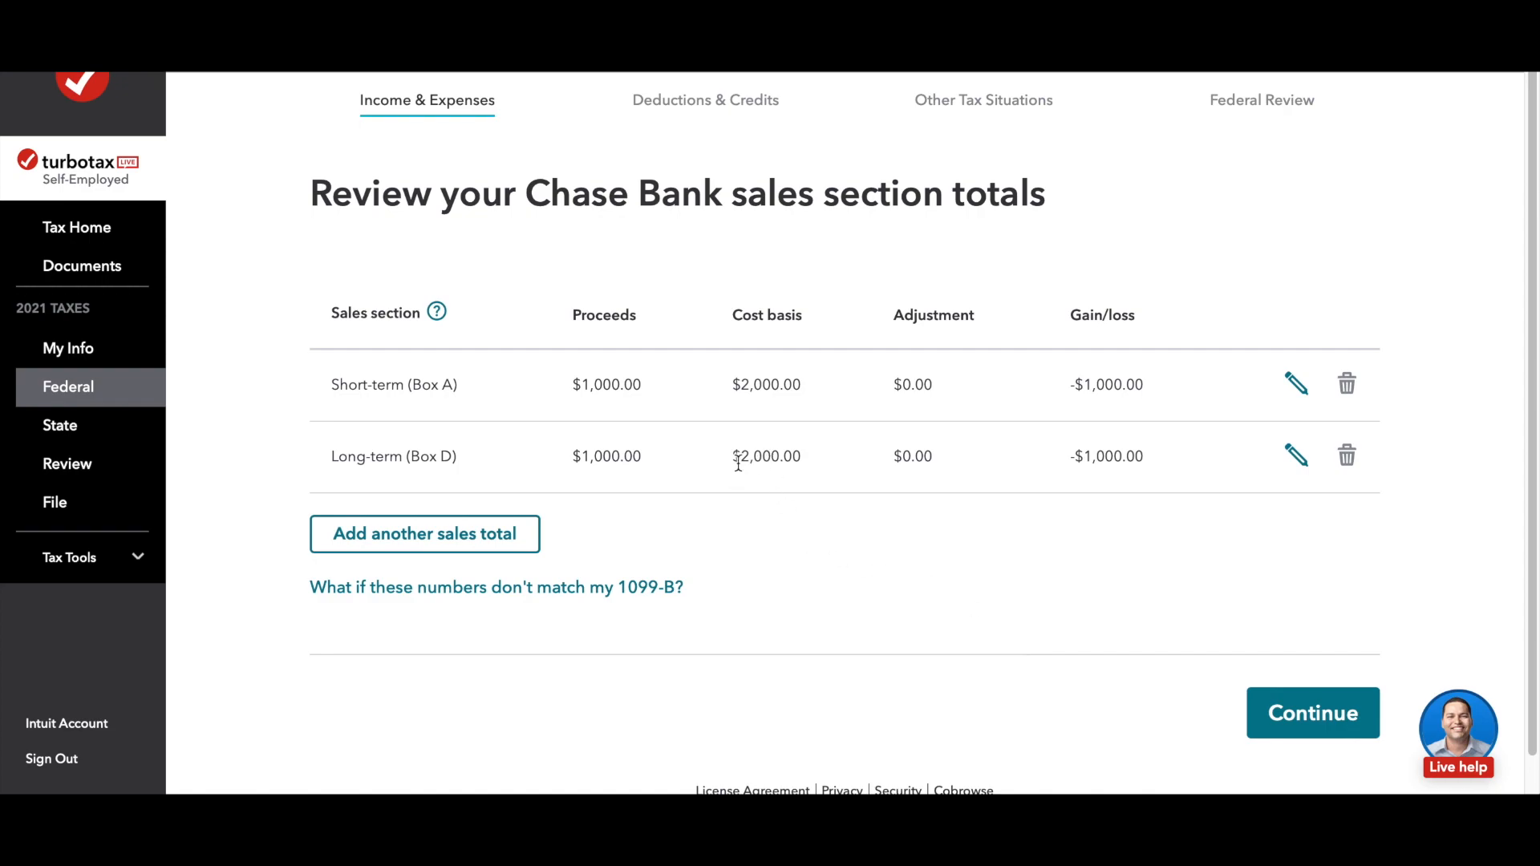
Step: Edit the Long-term (Box D) sales total to proceeds of $2,000.00 and a cost basis of $1,000.00, and submit it
left_click(1298, 457)
scroll(706, 509, "down", 3)
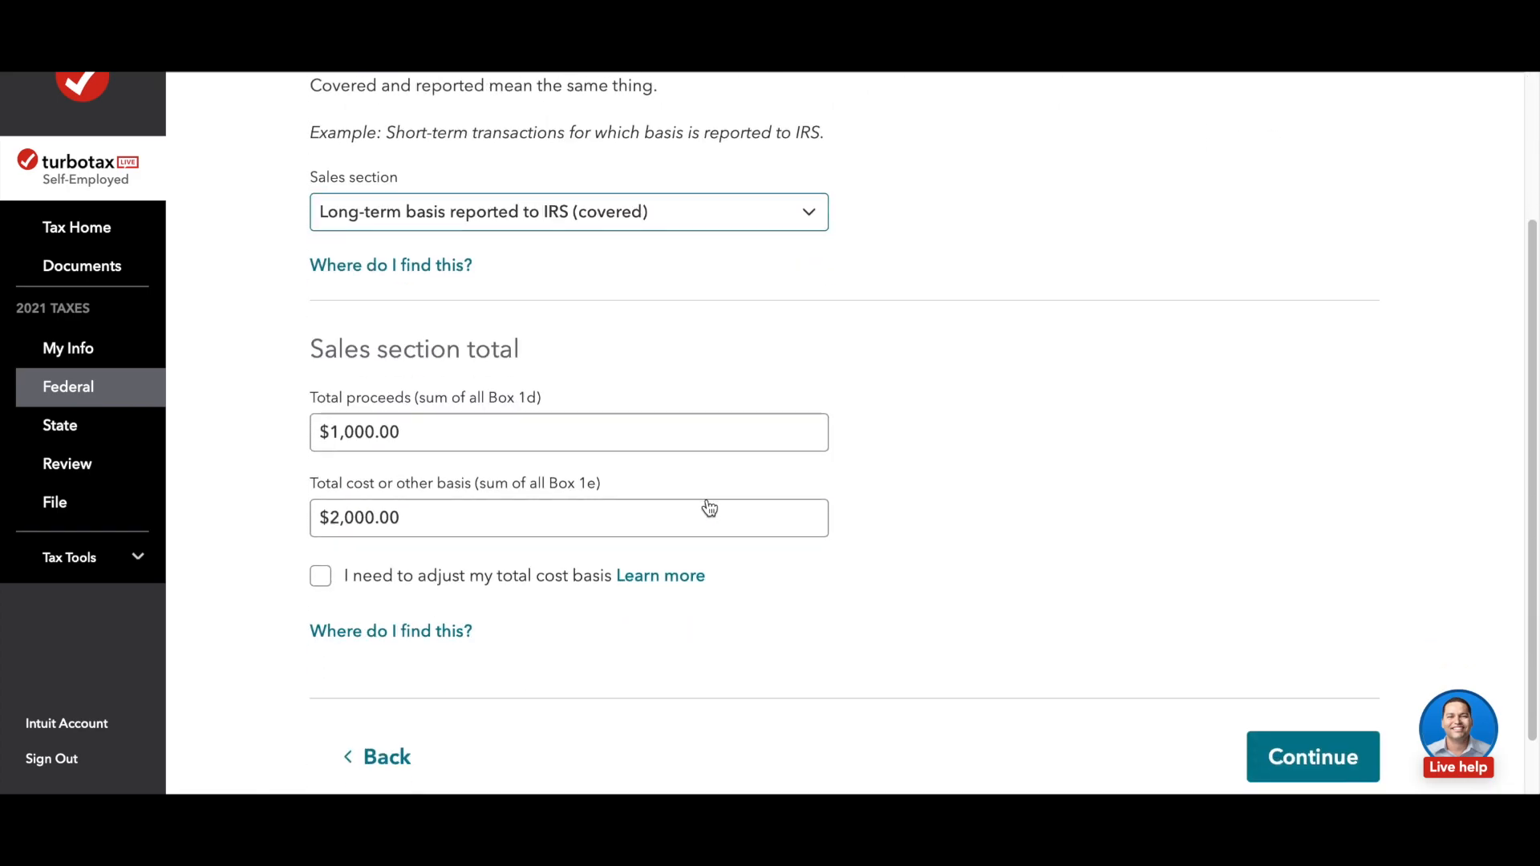
left_click(337, 405)
key("BackSpace")
type("2")
left_click(338, 495)
key("BackSpace")
type("1")
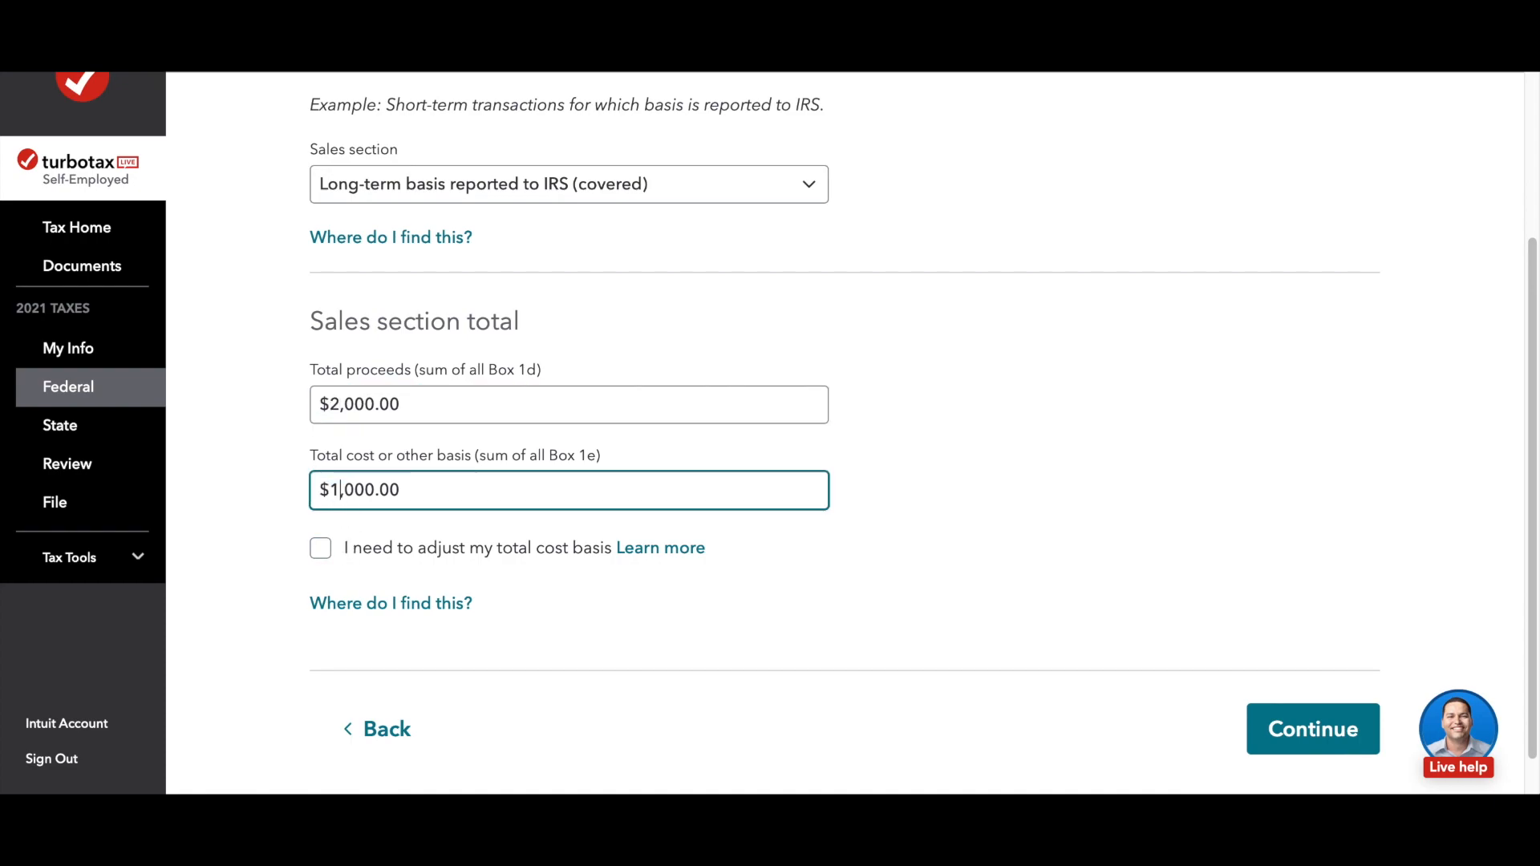
left_click(1359, 733)
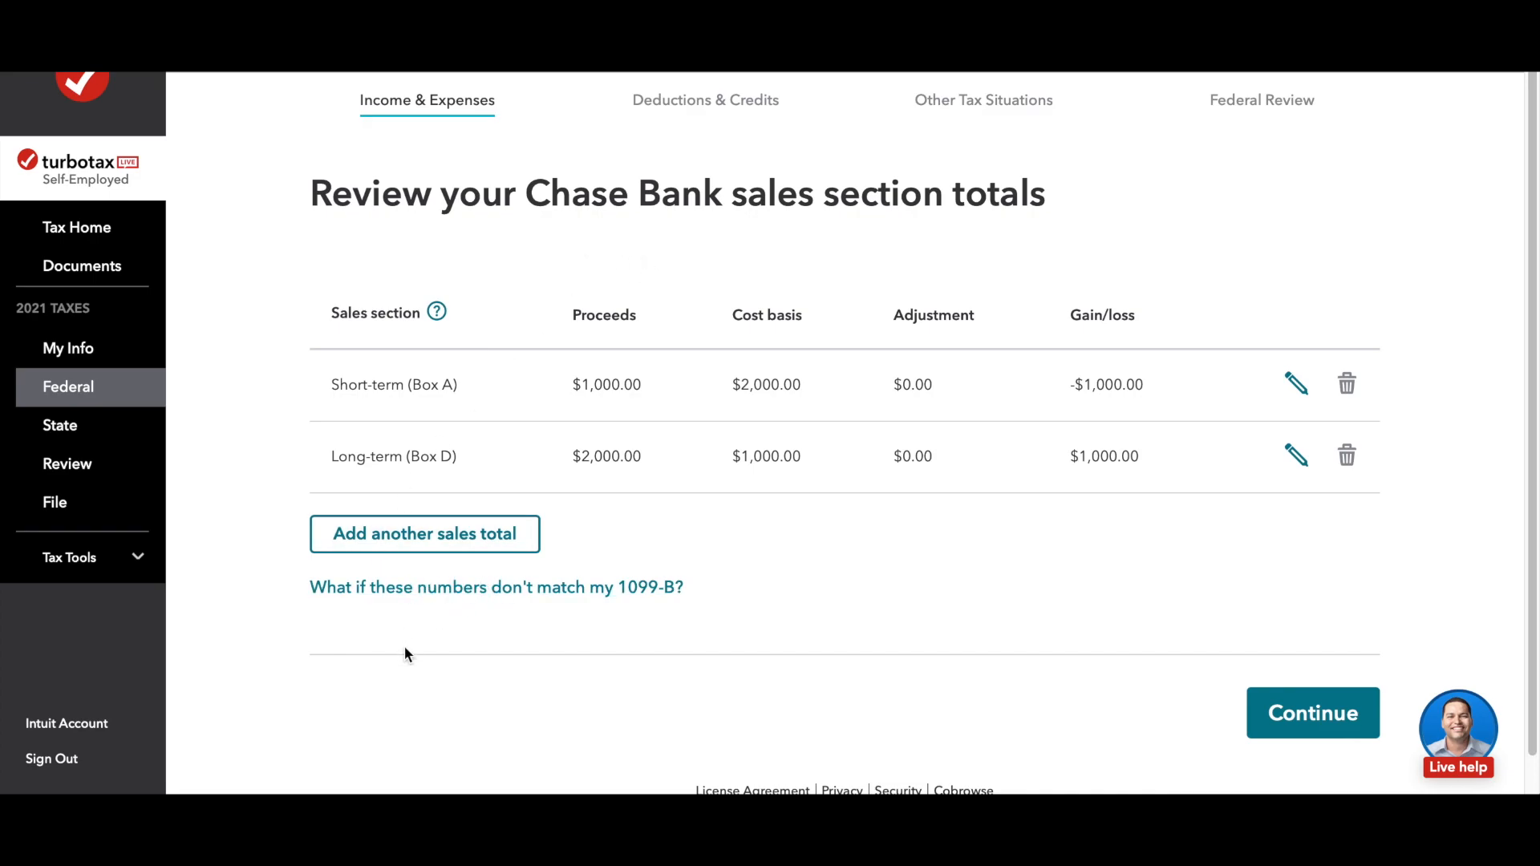
Step: Start another sales total and examine the available sales section options without choosing one
left_click(464, 557)
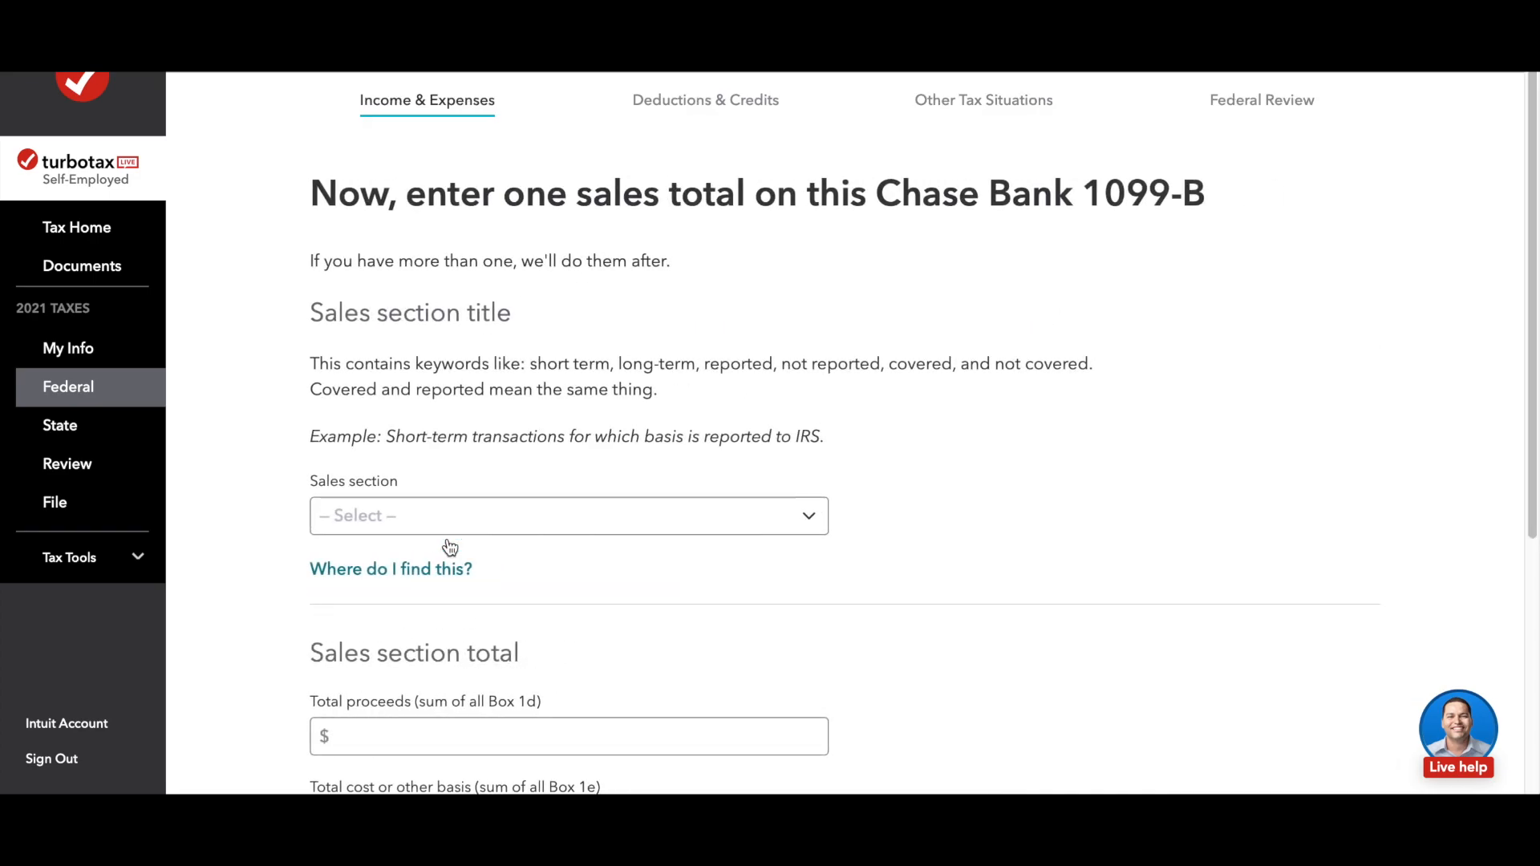
scroll(671, 548, "down", 3)
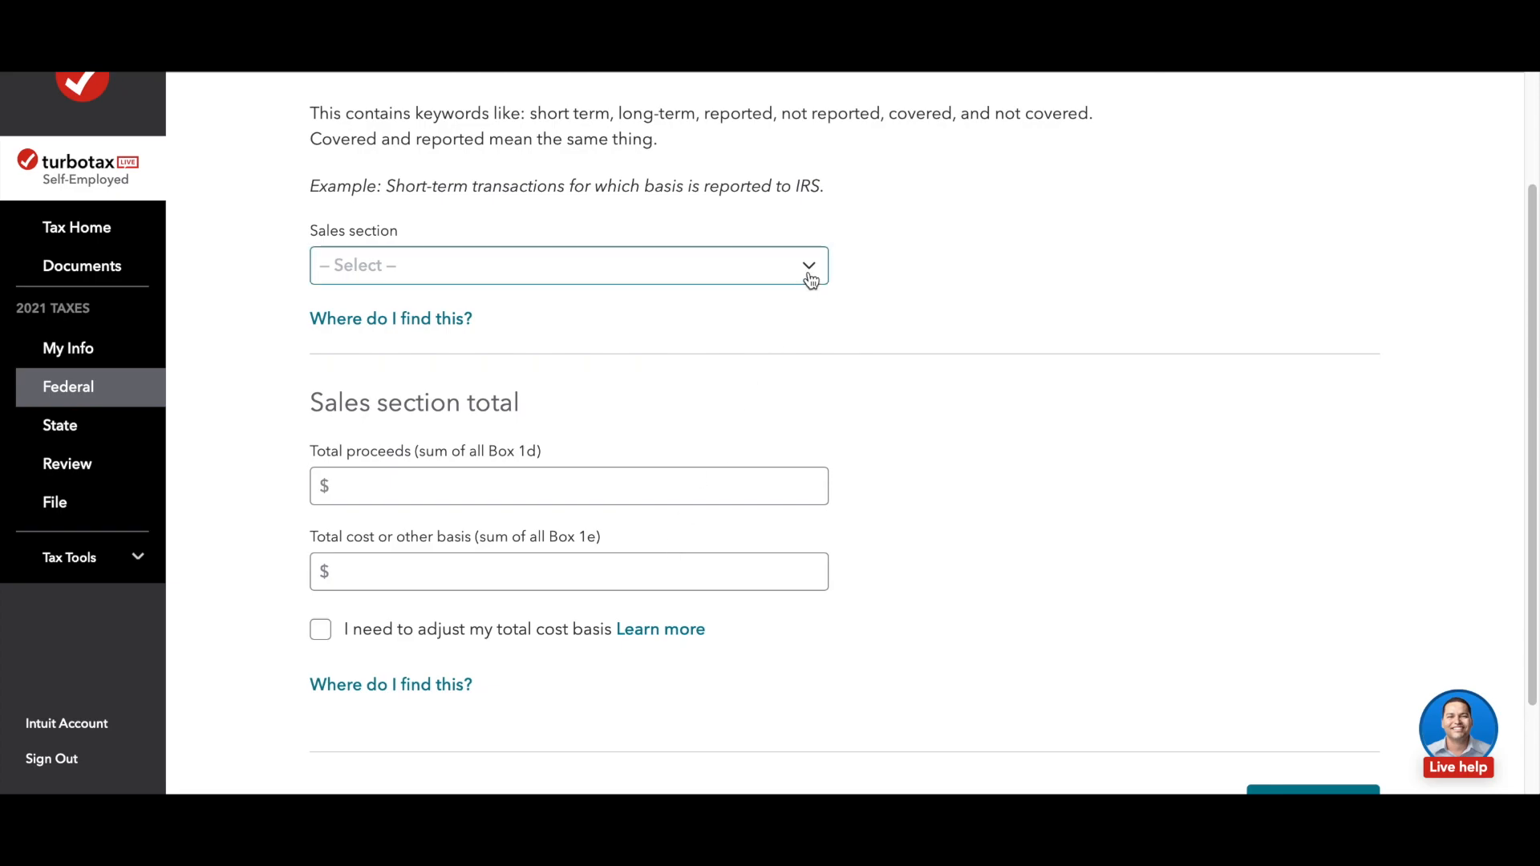
left_click(809, 271)
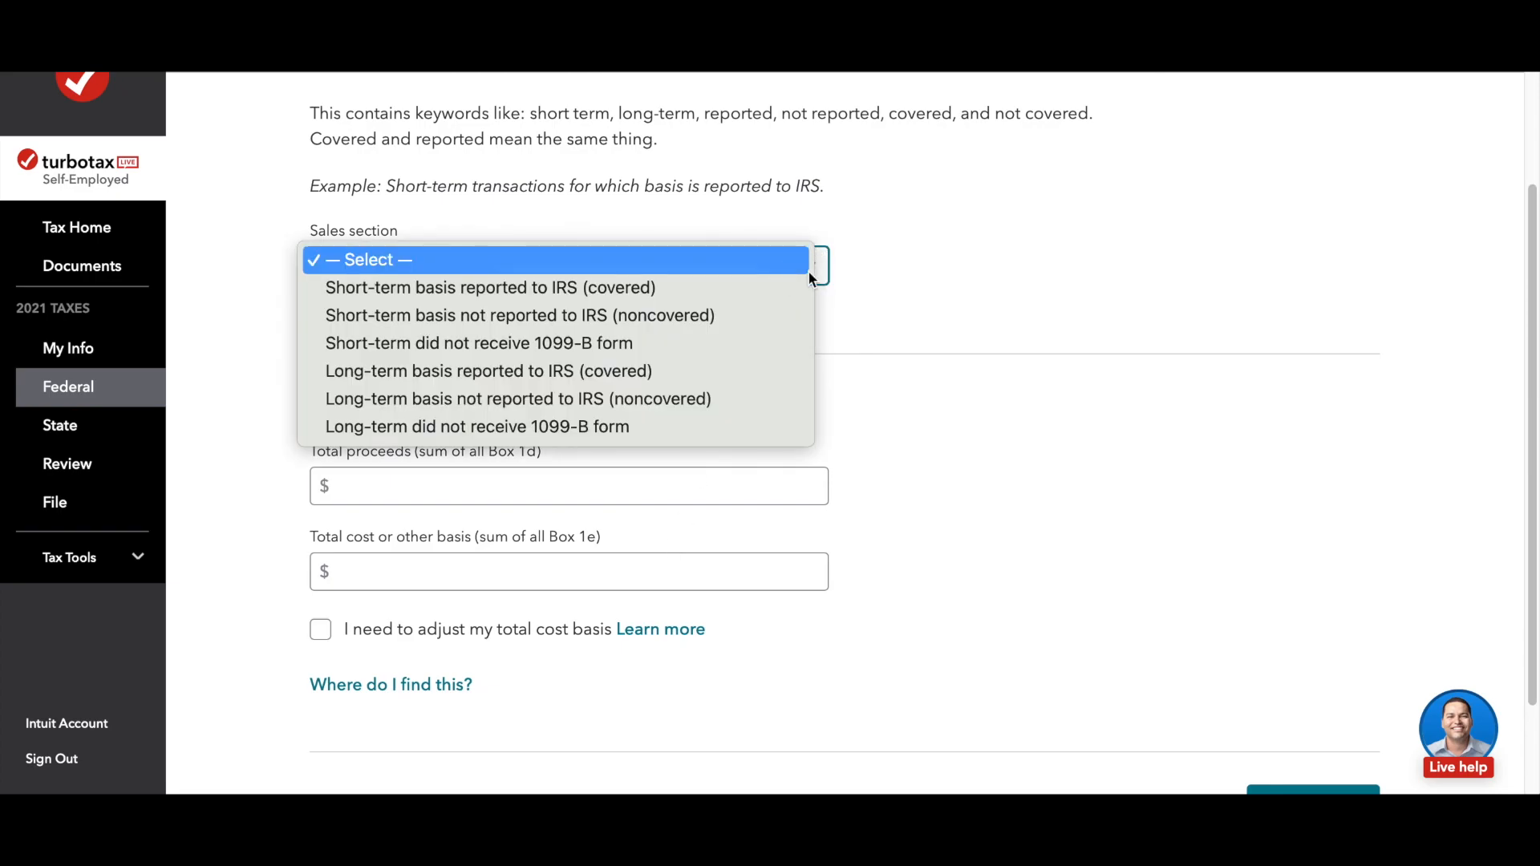
left_click(1046, 371)
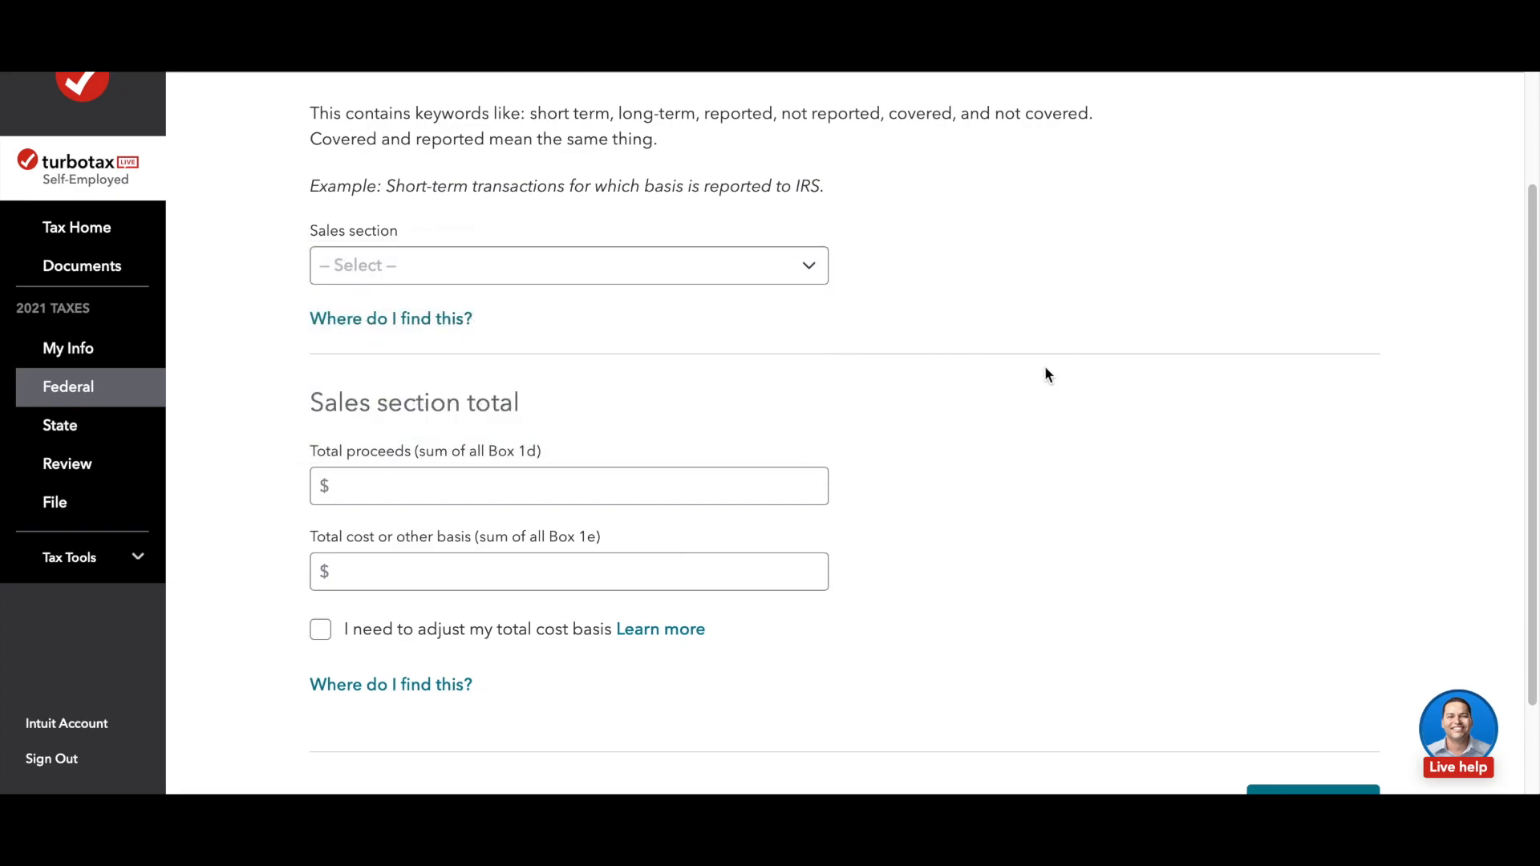
scroll(978, 366, "up", 3)
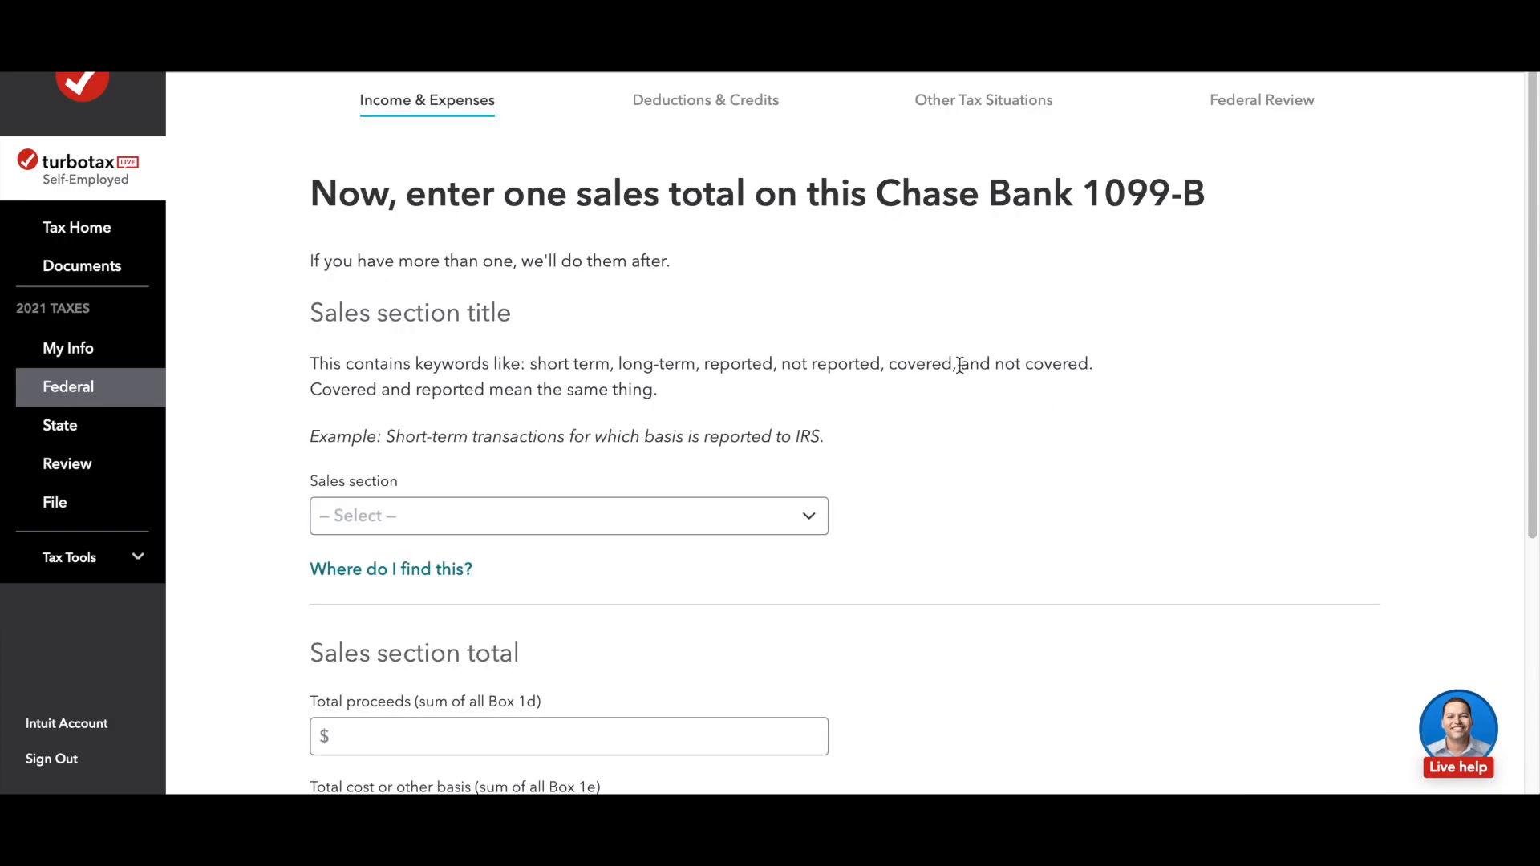
Step: Examine the Chase Bank 1099-B heading and the blank proceeds, cost basis and adjustment fields of the new sales total
left_click_drag(1098, 198, 1189, 190)
left_click(1132, 262)
left_click_drag(1092, 193, 1268, 285)
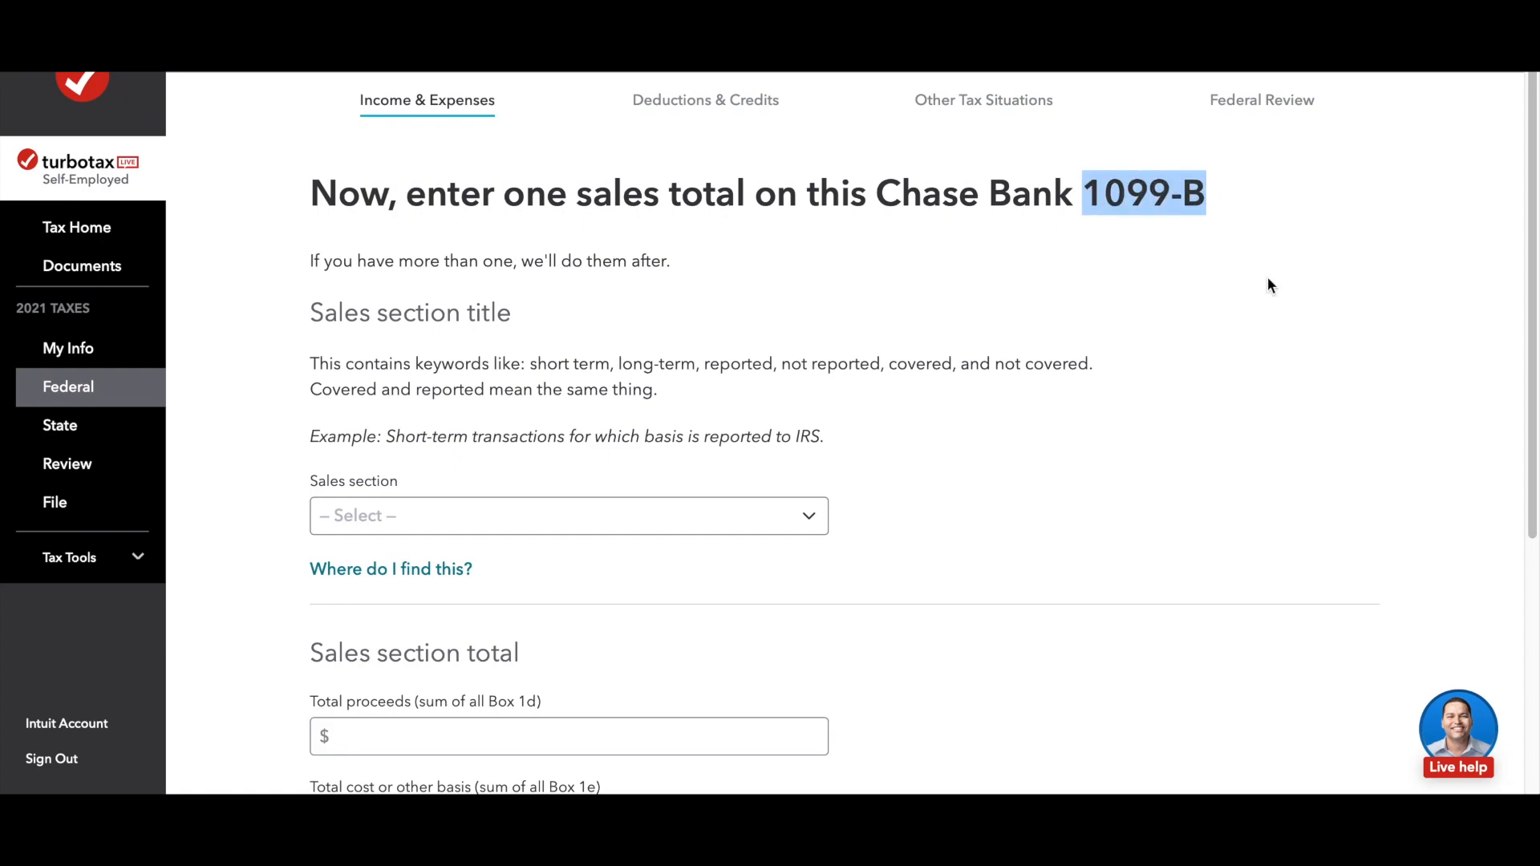
left_click(1222, 264)
left_click_drag(1085, 192, 1207, 193)
left_click_drag(877, 194, 1069, 201)
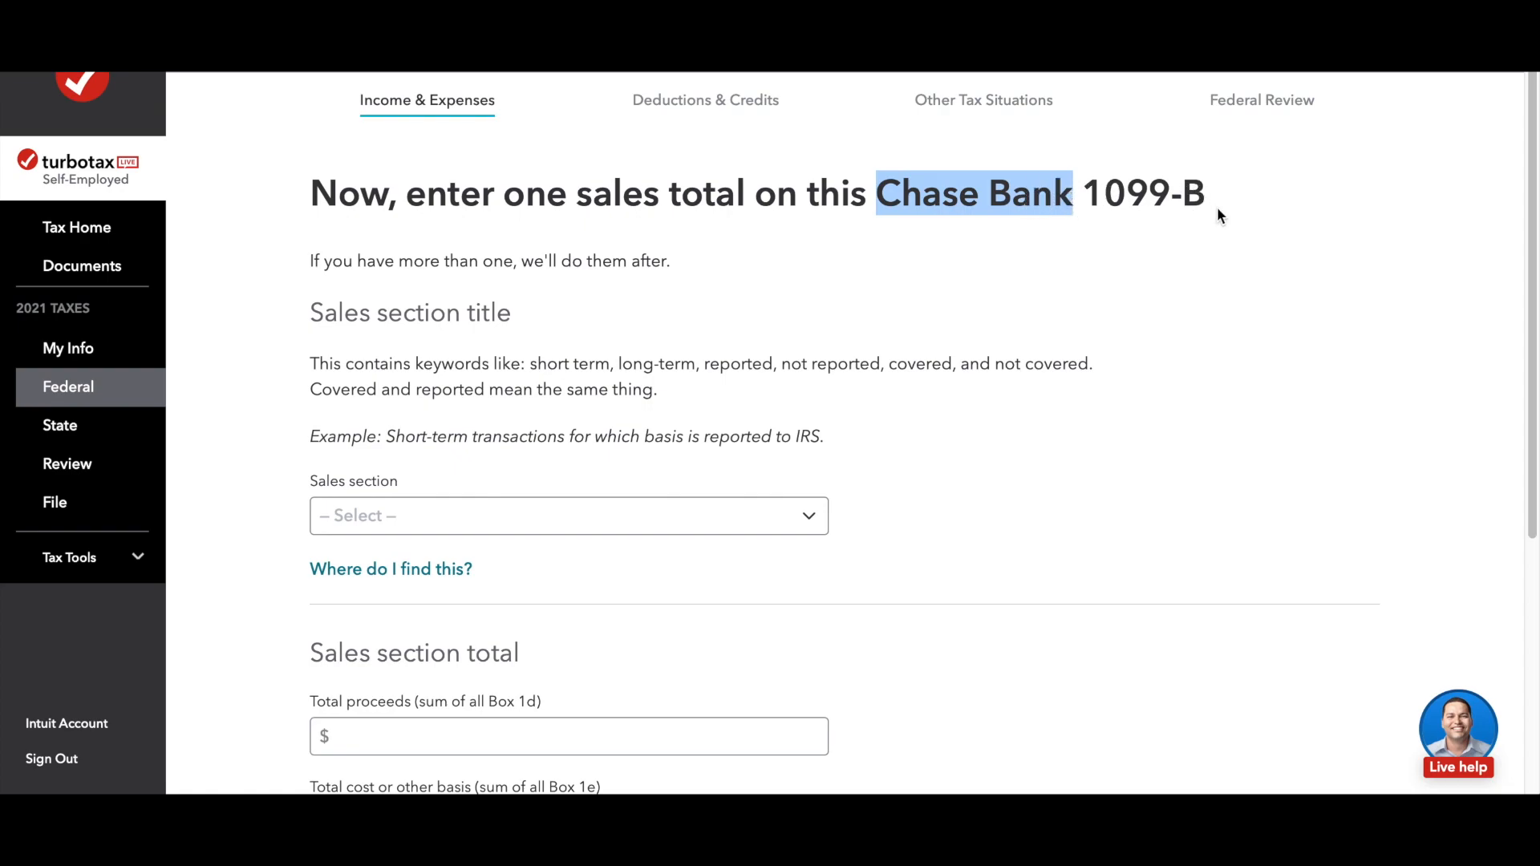
scroll(874, 444, "down", 4)
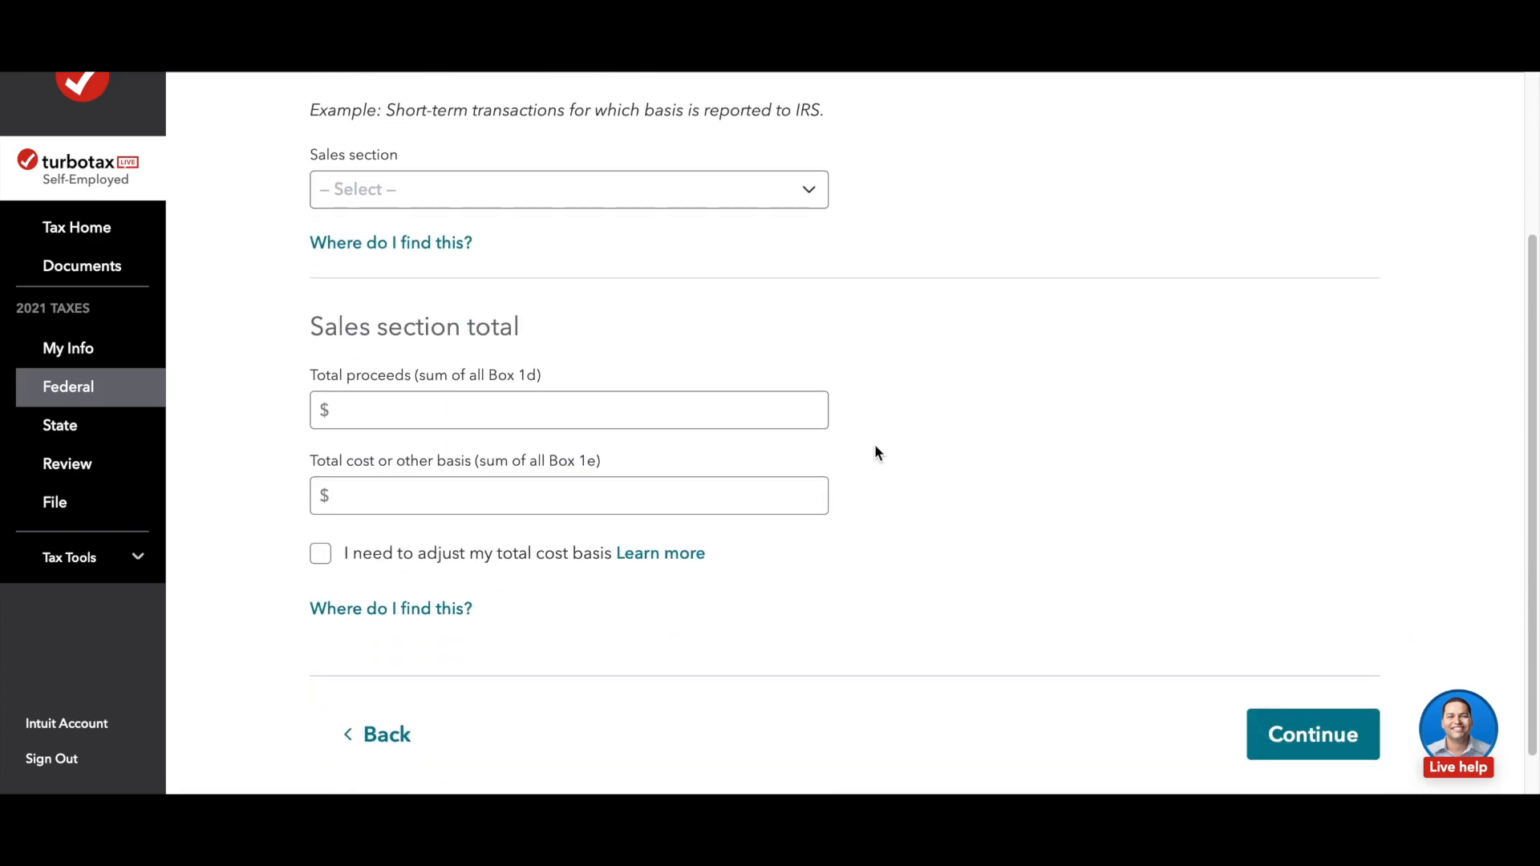
left_click(370, 494)
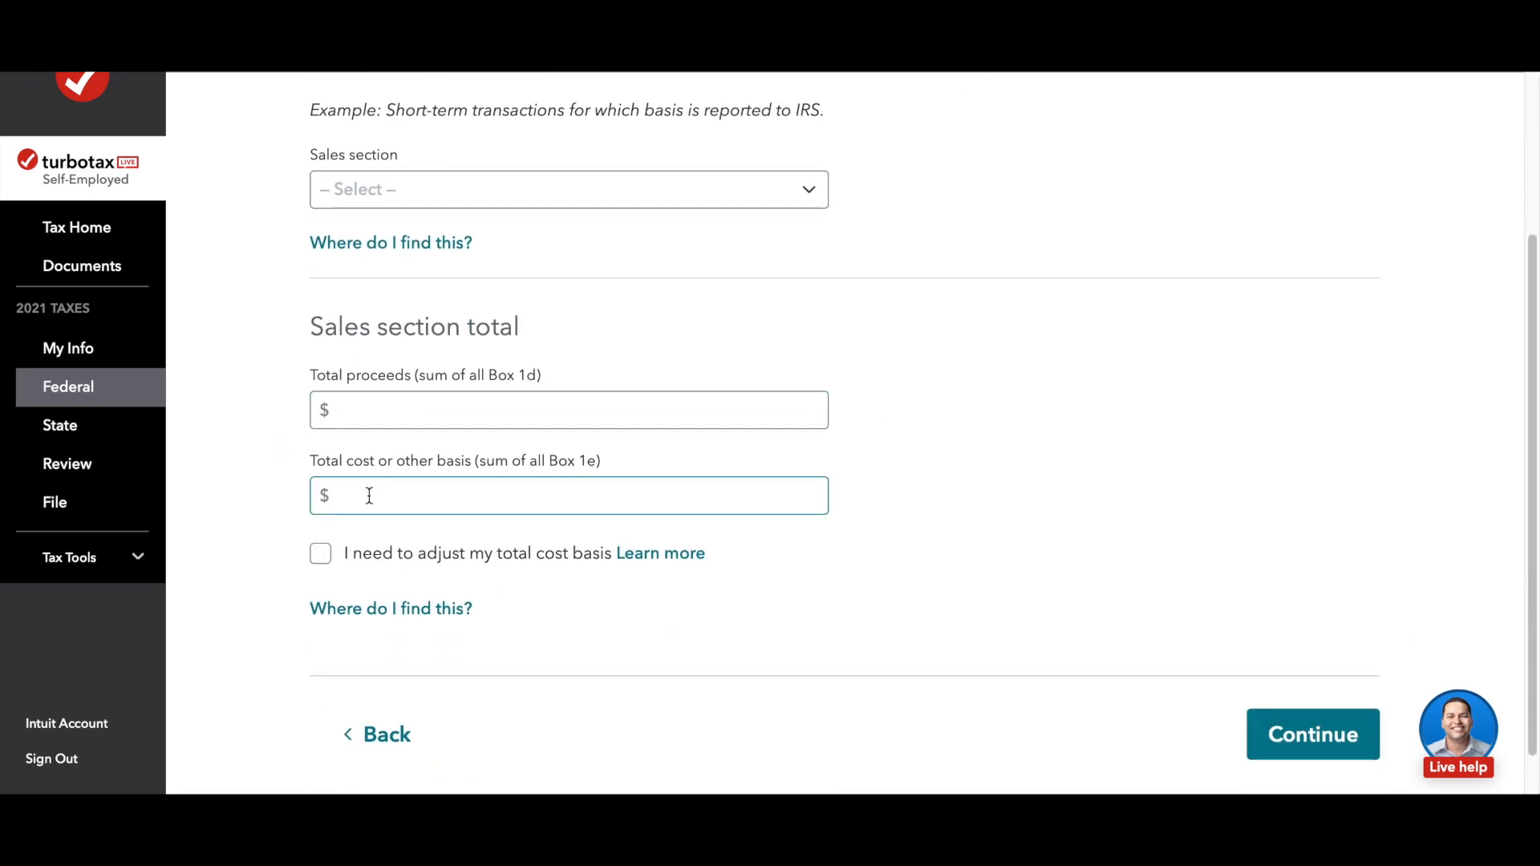
left_click(919, 551)
scroll(918, 552, "down", 1)
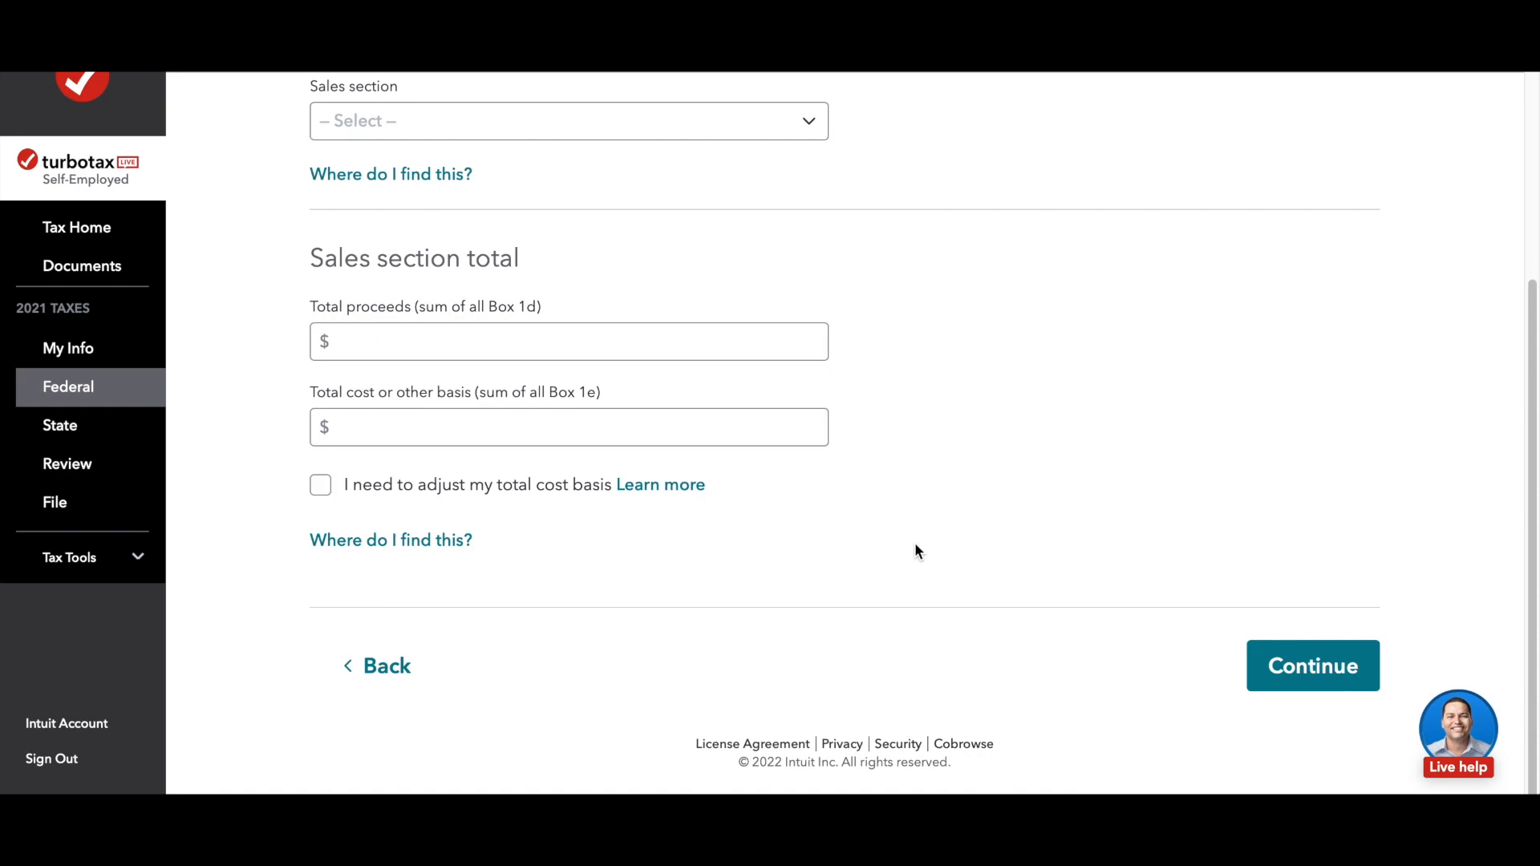
scroll(919, 552, "up", 2)
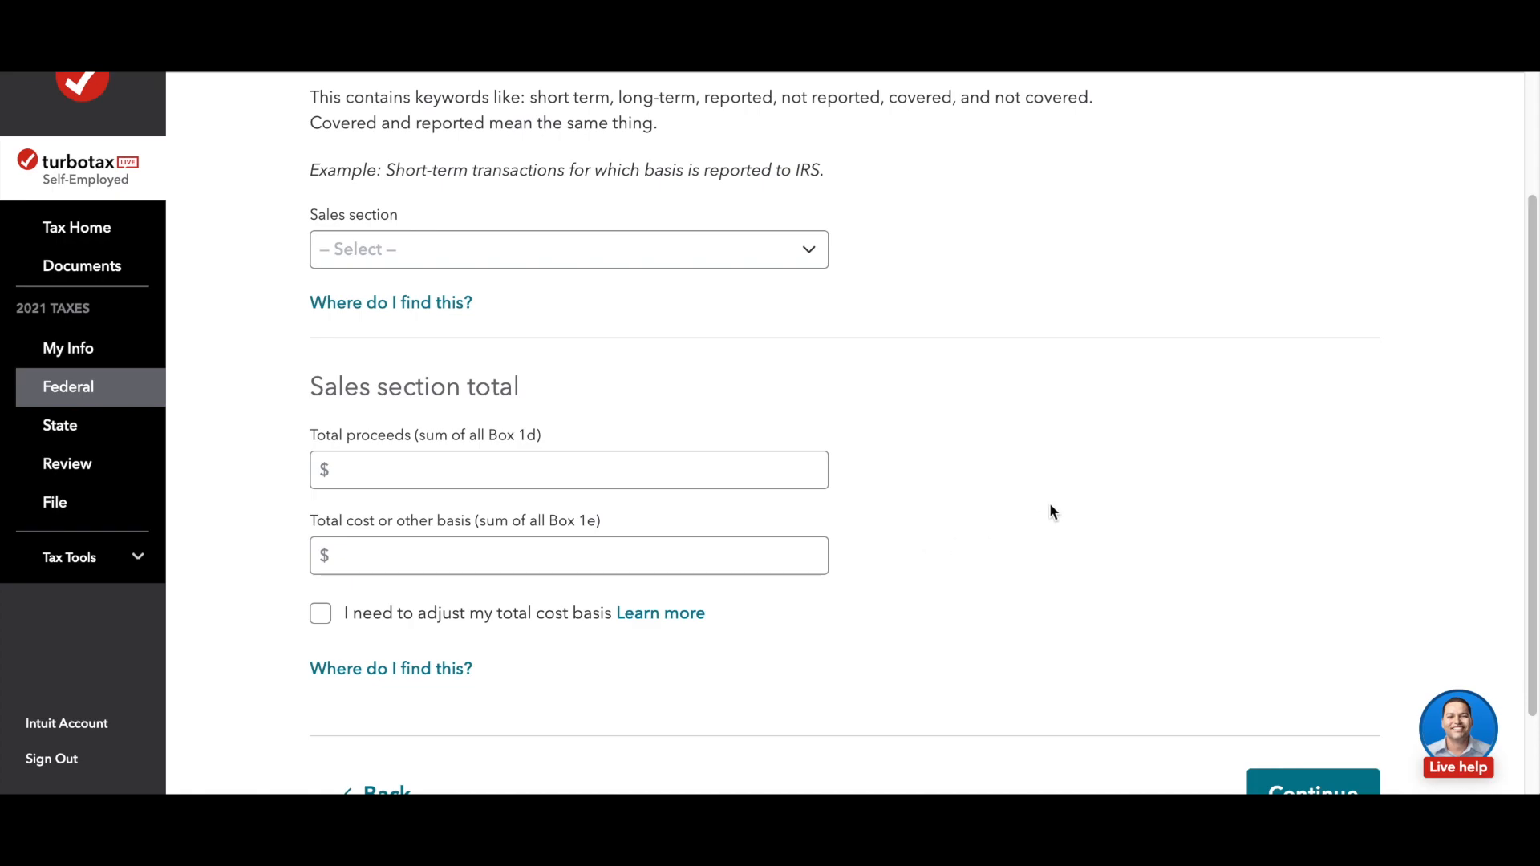
scroll(1050, 506, "down", 1)
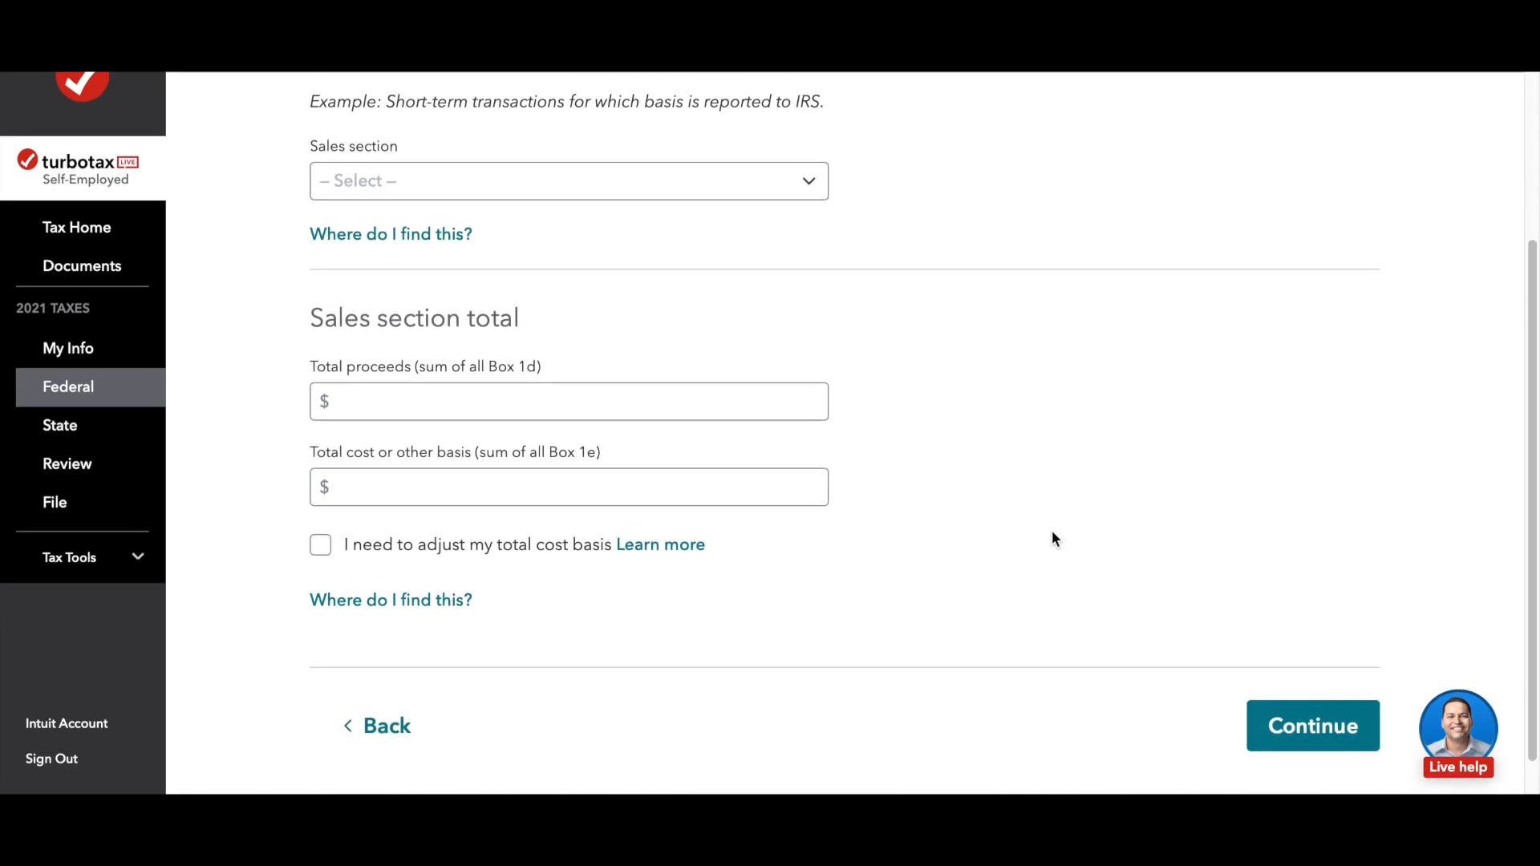
scroll(988, 450, "up", 4)
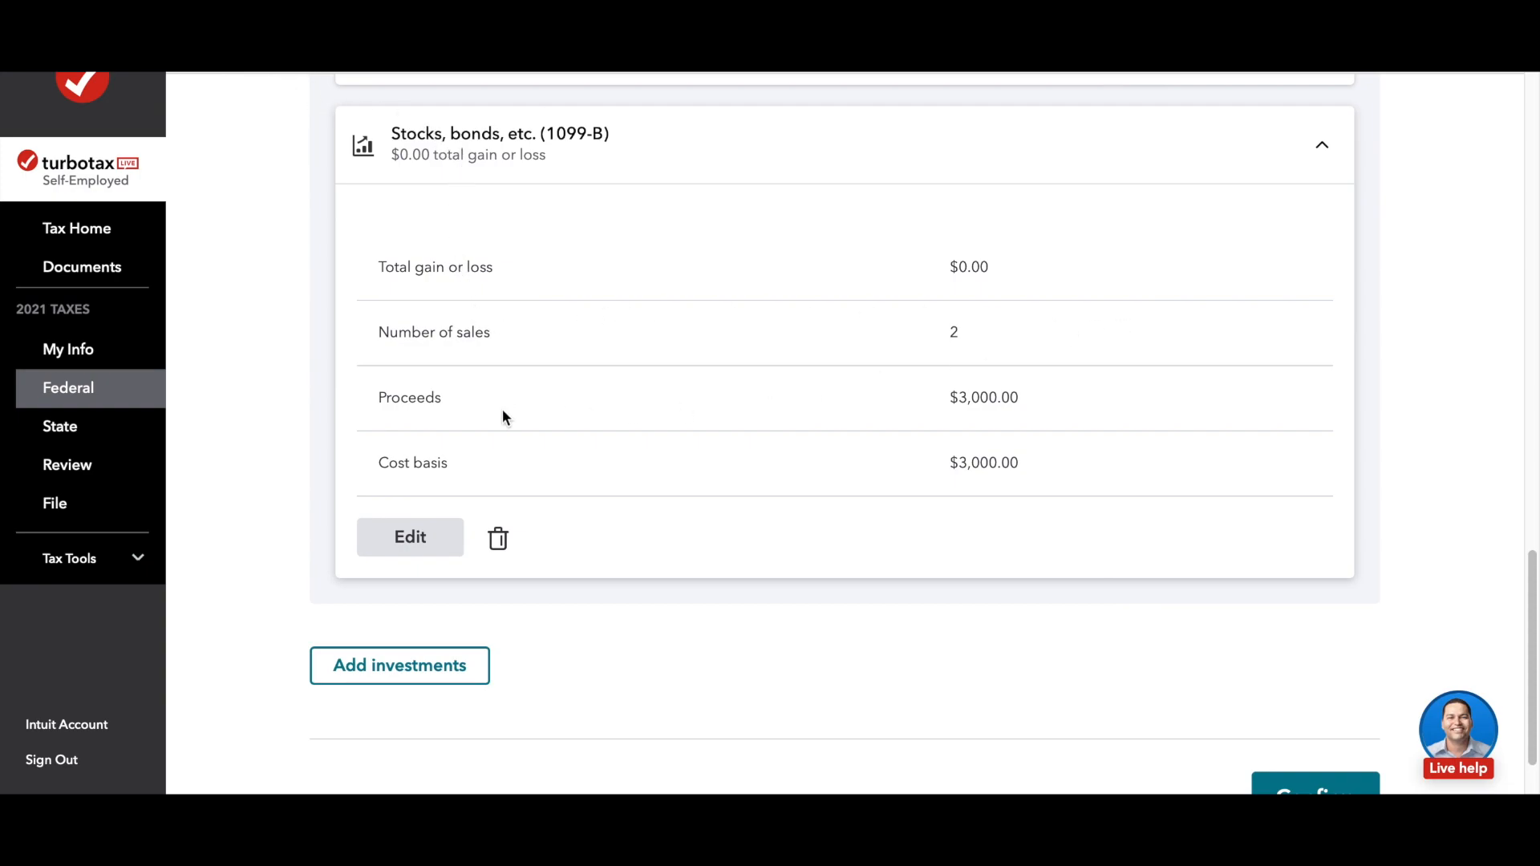
Step: Reopen the Stocks, bonds, etc. (1099-B) entry, review the Chase Bank sales section totals and continue past them
left_click(416, 541)
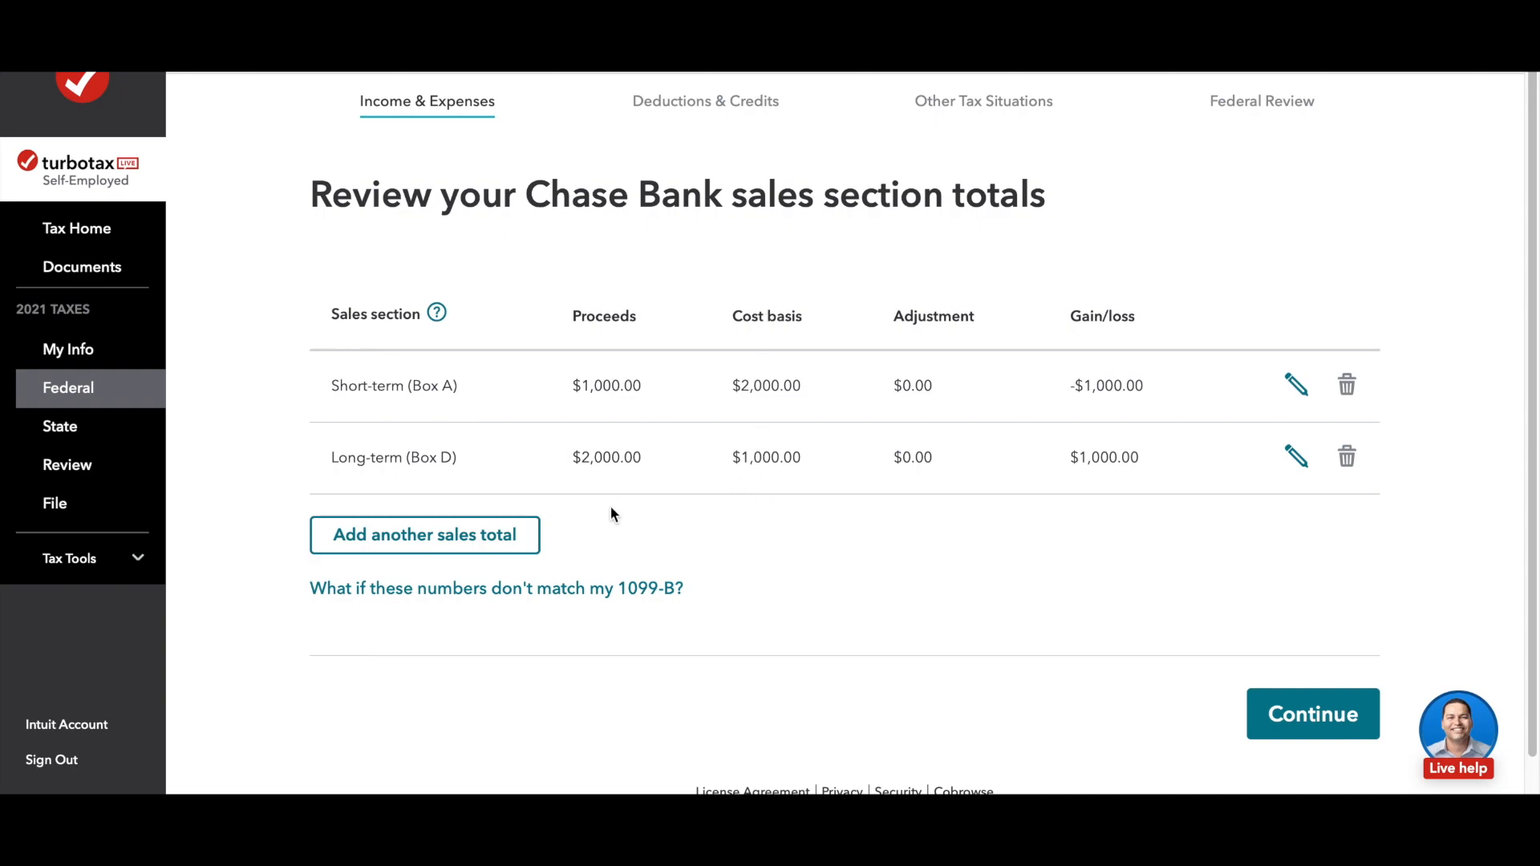
scroll(782, 553, "down", 1)
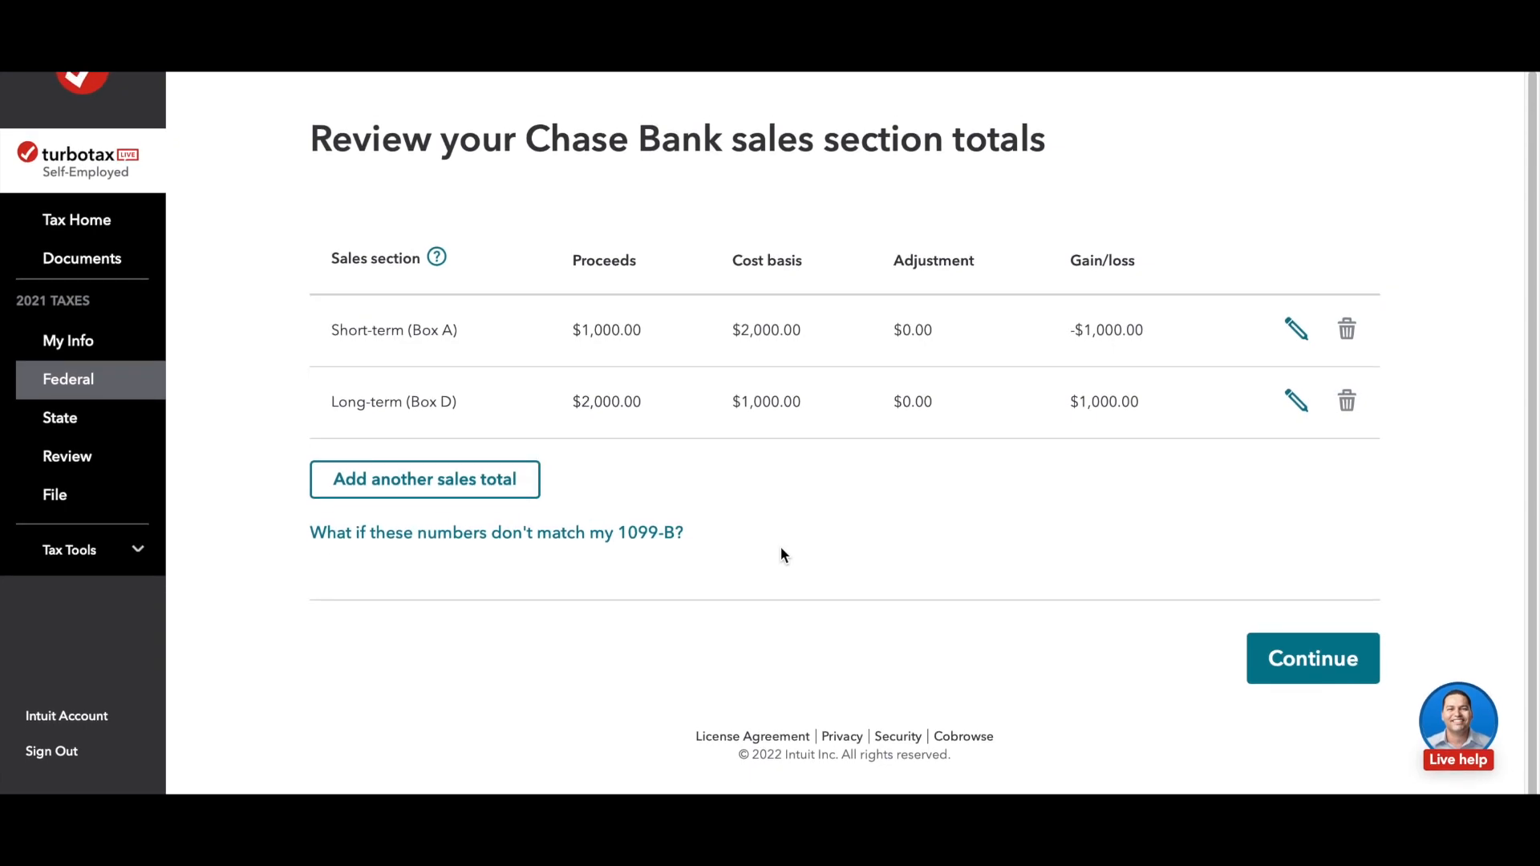
scroll(781, 549, "up", 1)
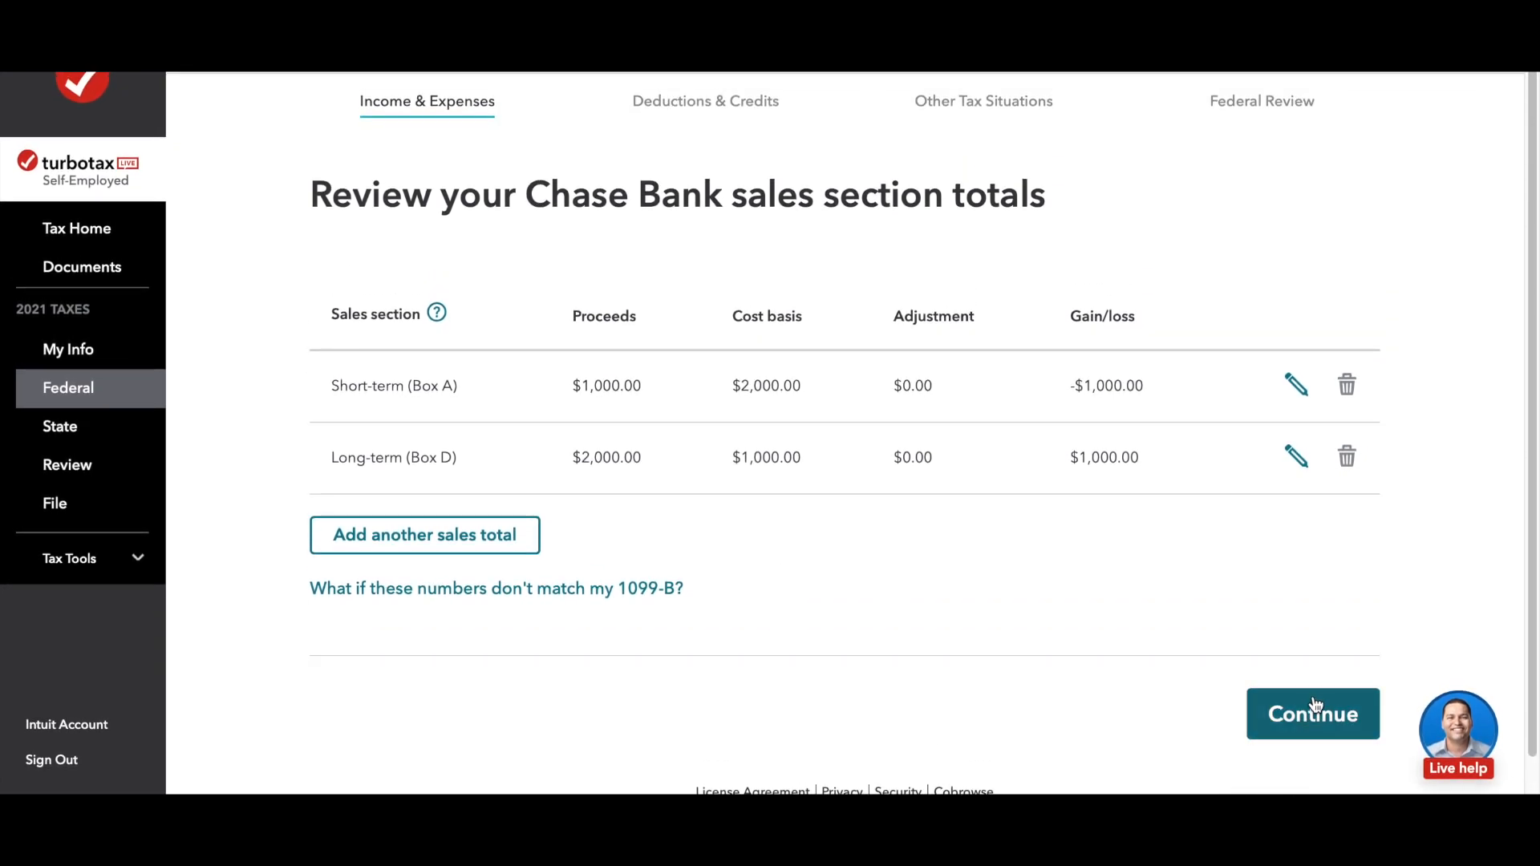
left_click(1312, 727)
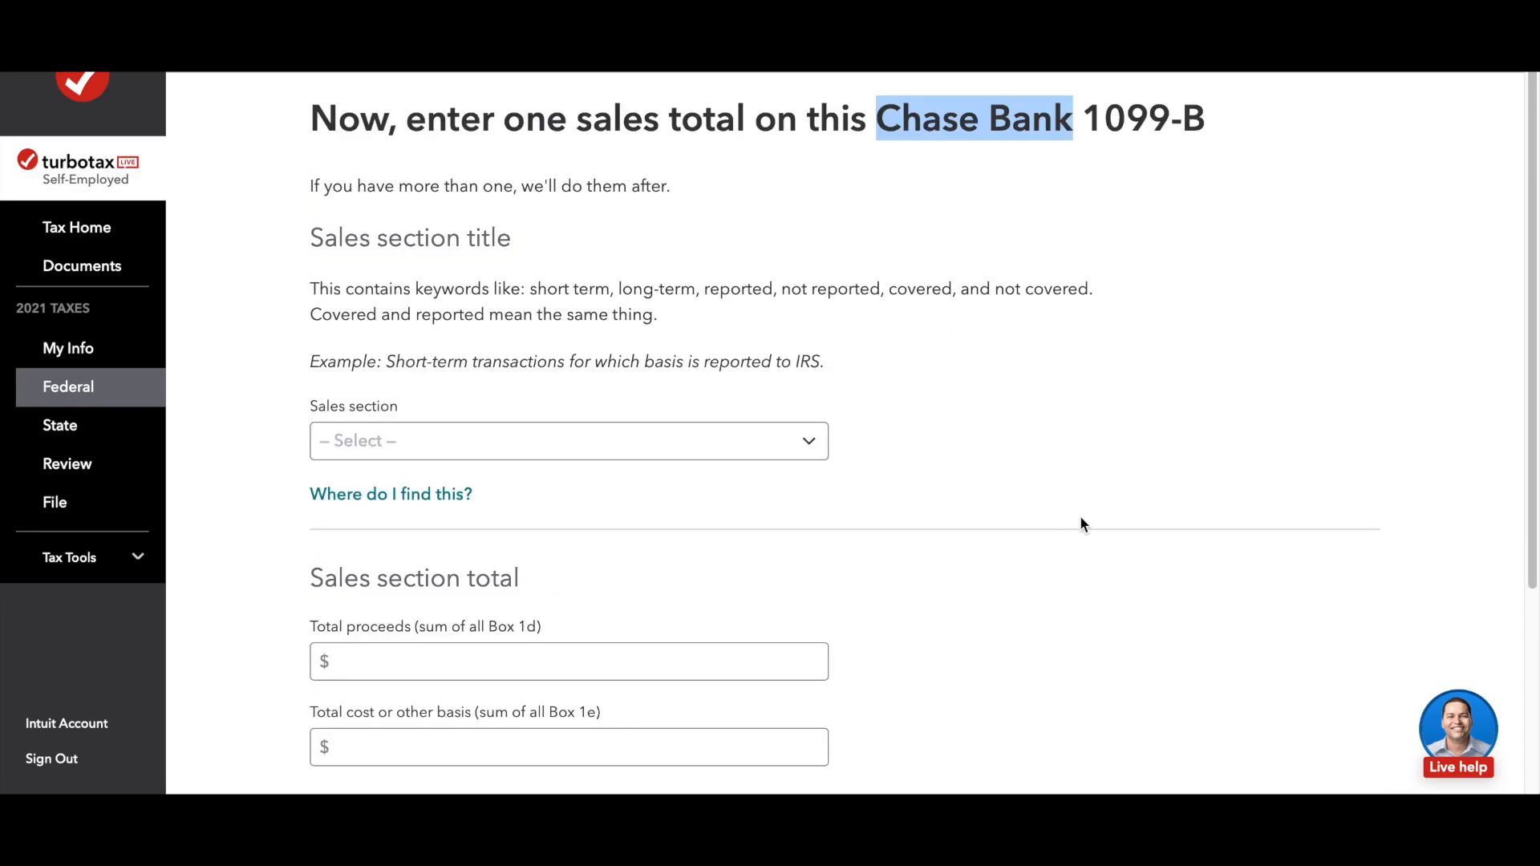
scroll(1079, 525, "down", 4)
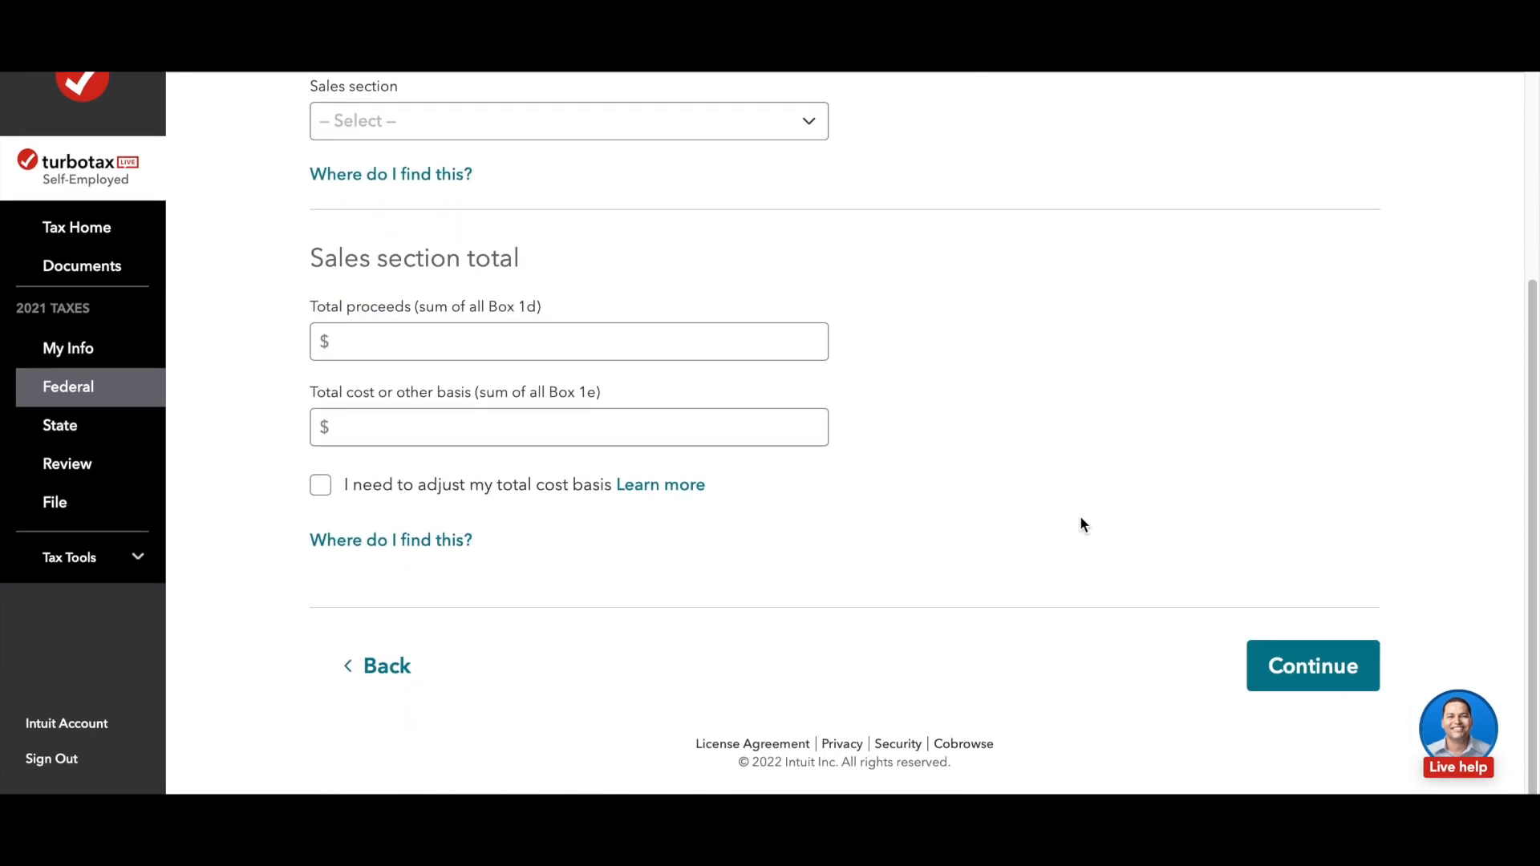